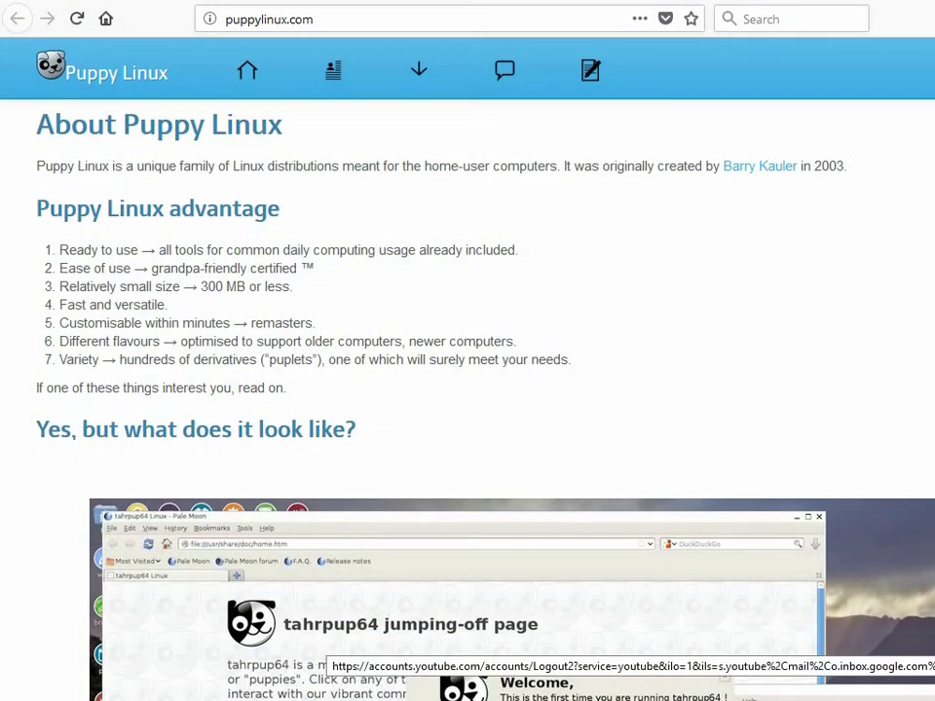
Review the Puppy Linux website from its list of advantages down to the download table of official distributions.
{"action": "left_click", "coordinate": [355, 20]}
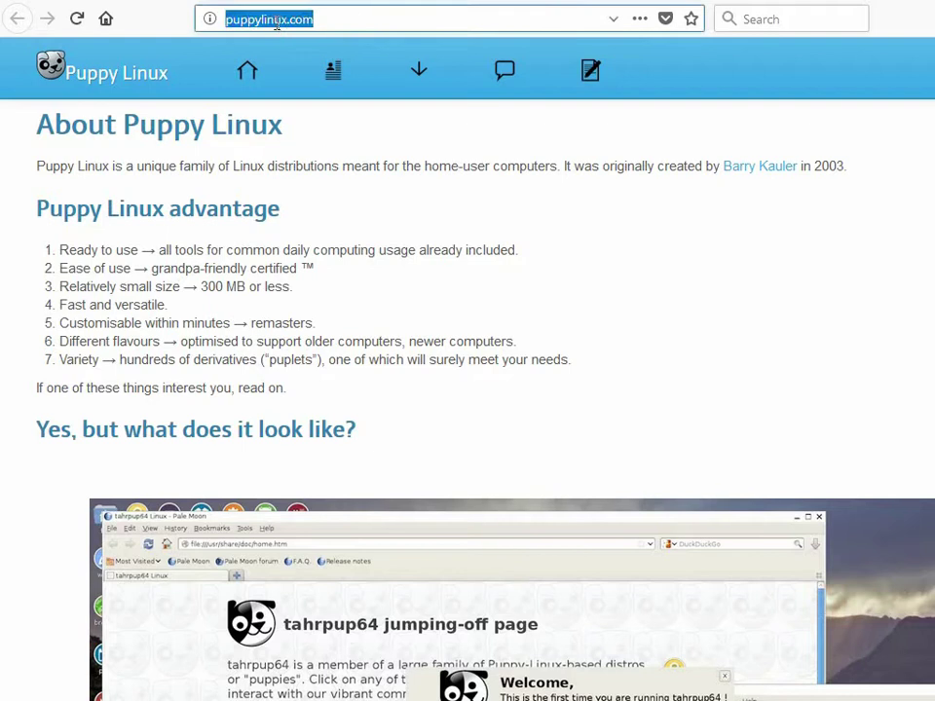
{"action": "left_click", "coordinate": [330, 127]}
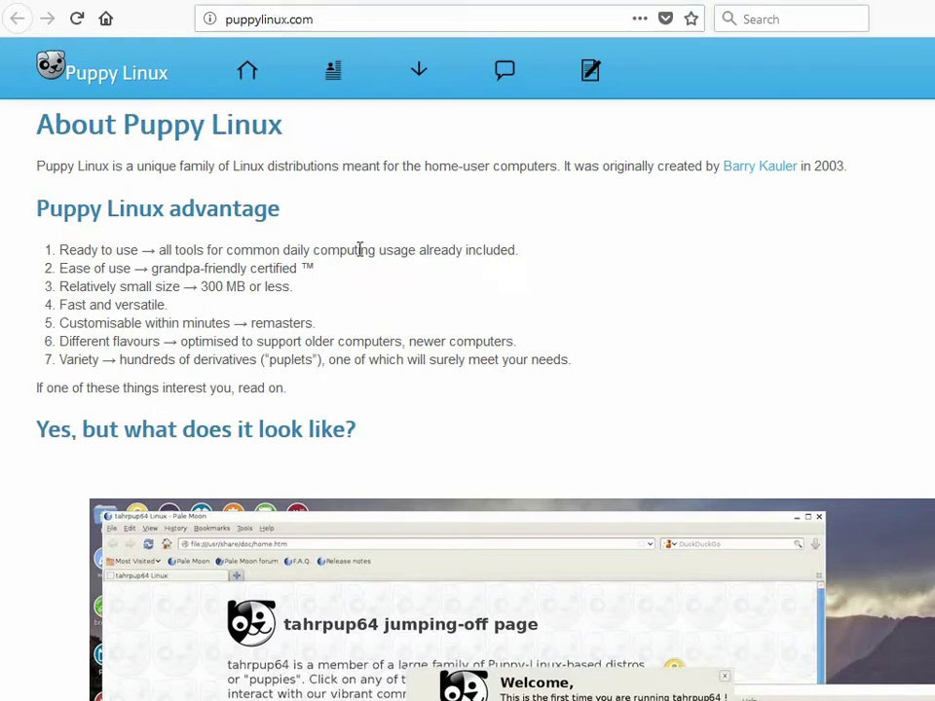
{"action": "scroll", "coordinate": [363, 260], "scroll_direction": "down", "scroll_amount": 10}
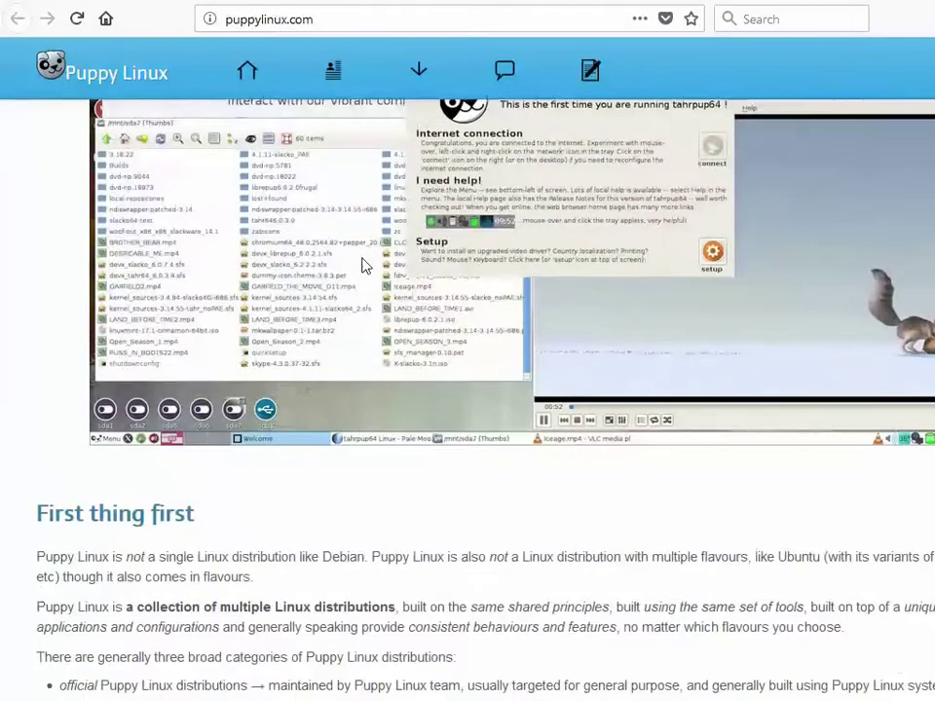
{"action": "scroll", "coordinate": [363, 263], "scroll_direction": "down", "scroll_amount": 5}
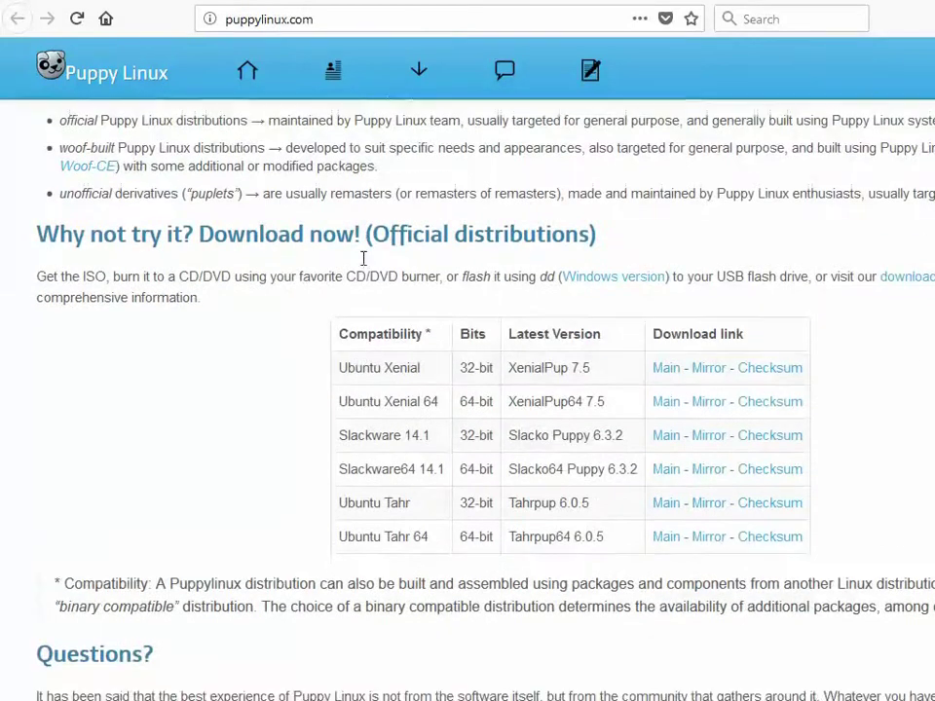
{"action": "left_click_drag", "start_coordinate": [340, 313], "coordinate": [440, 313]}
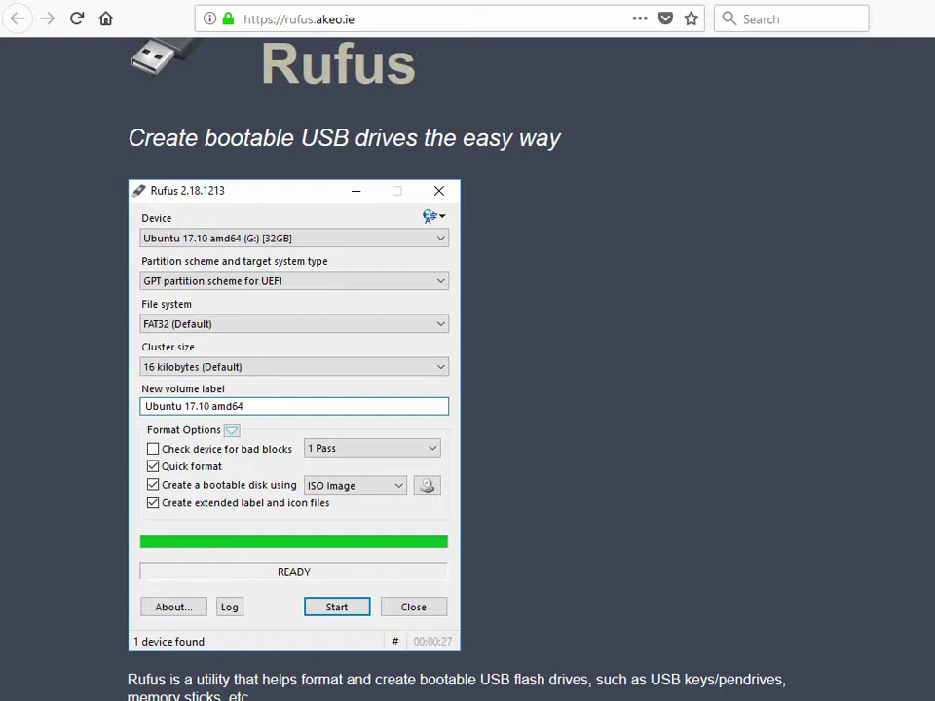
Look over the Rufus website address and its page on creating bootable USB drives.
{"action": "left_click_drag", "start_coordinate": [359, 20], "coordinate": [243, 19]}
{"action": "double_click", "coordinate": [298, 19]}
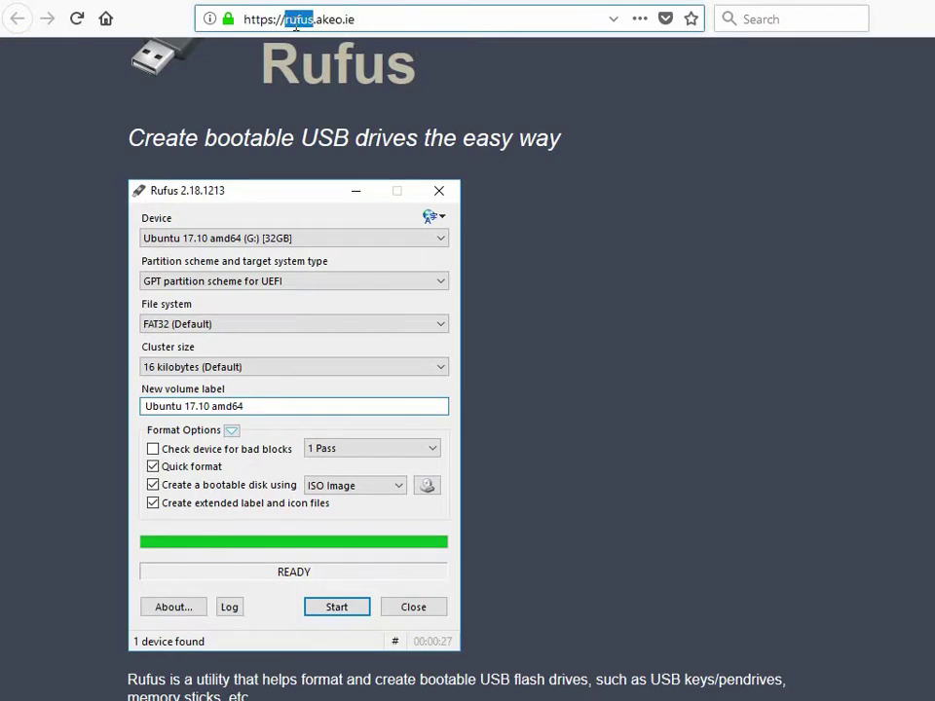
{"action": "left_click", "coordinate": [558, 147]}
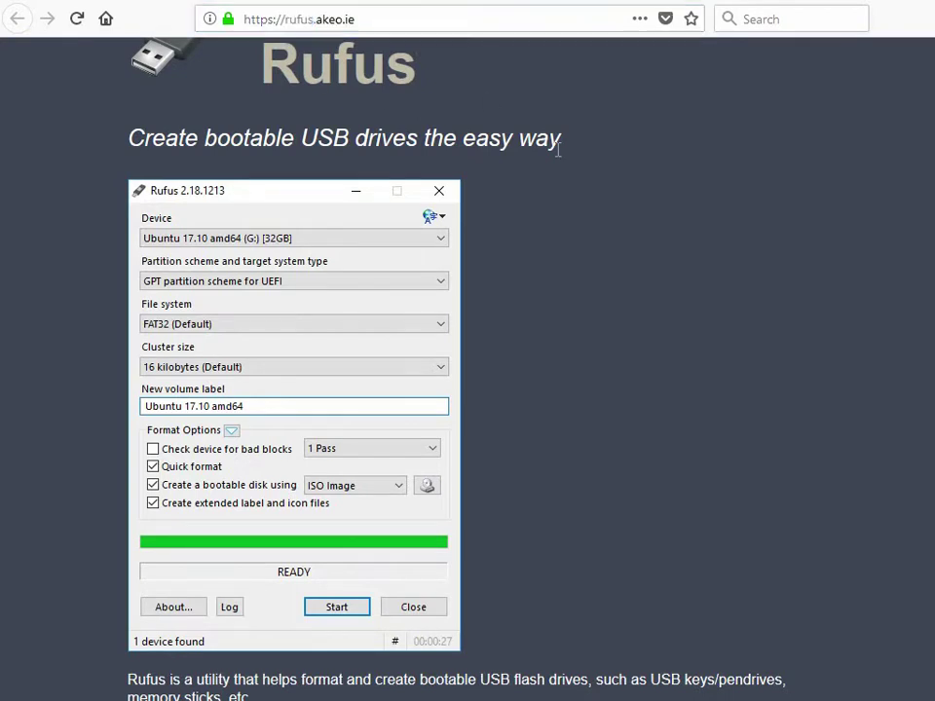
{"action": "scroll", "coordinate": [558, 146], "scroll_direction": "down", "scroll_amount": 2}
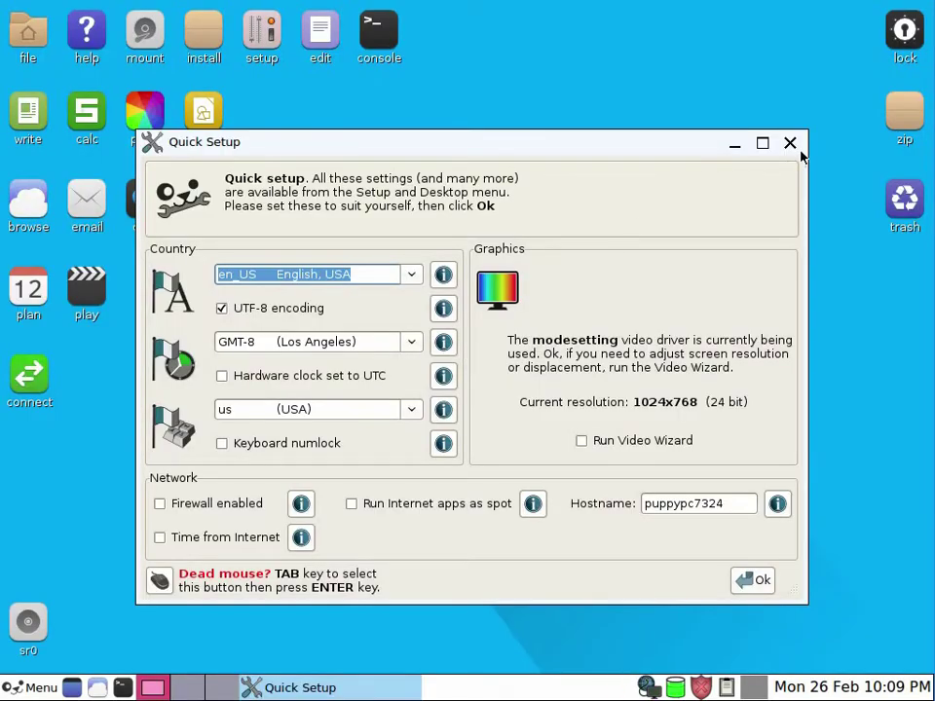
Dismiss the first-run windows and try to reboot while saving the session to available storage, running as administrator.
{"action": "left_click", "coordinate": [792, 144]}
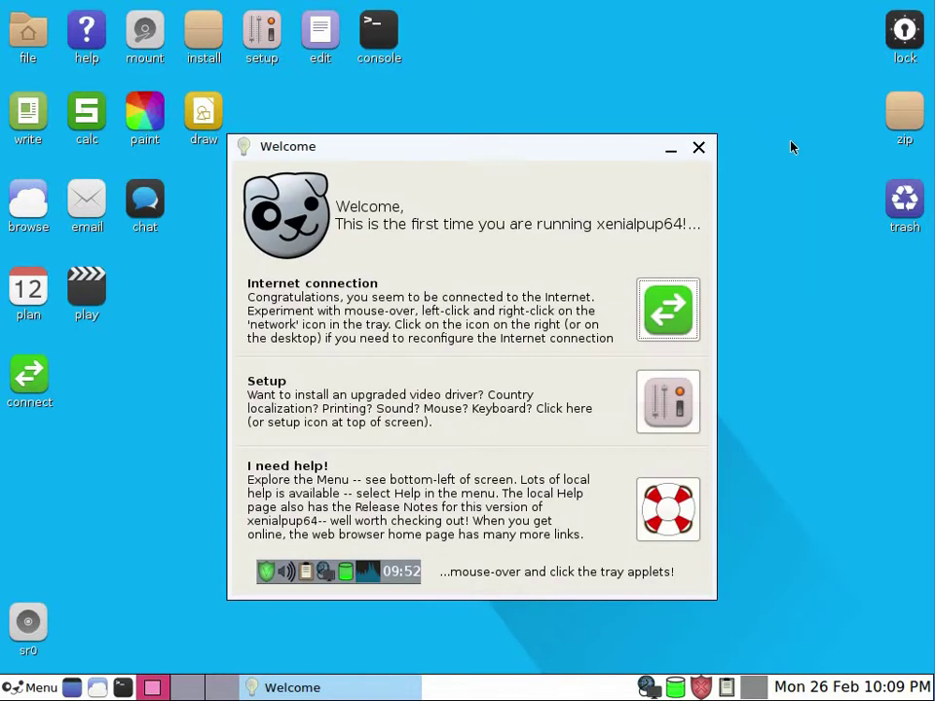
{"action": "left_click", "coordinate": [698, 149]}
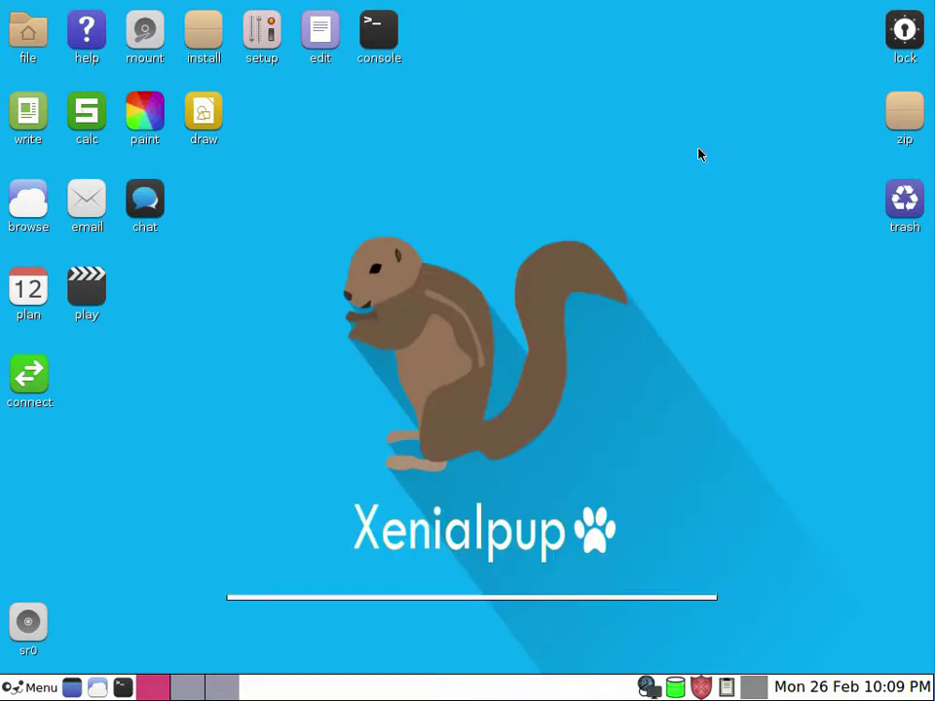
{"action": "left_click", "coordinate": [35, 683]}
{"action": "left_click", "coordinate": [34, 665]}
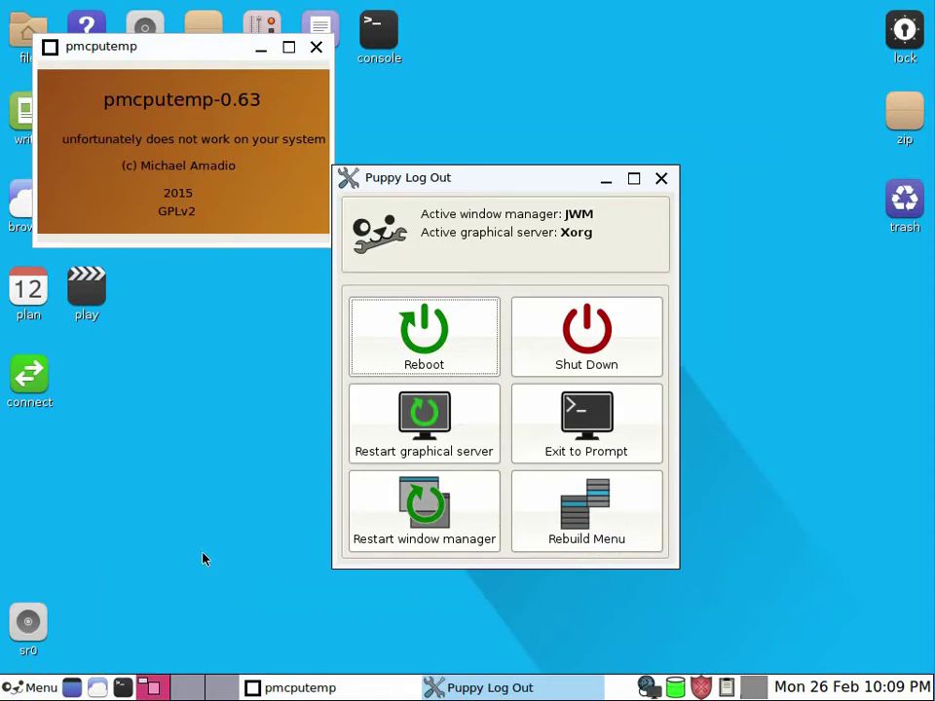
{"action": "left_click", "coordinate": [384, 365]}
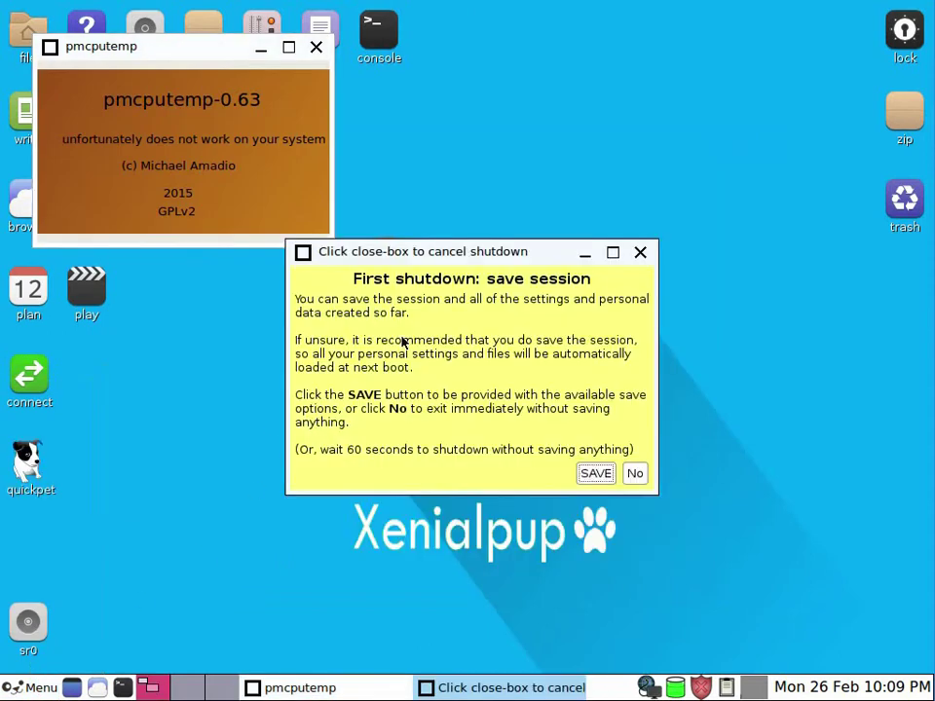
{"action": "left_click", "coordinate": [590, 475]}
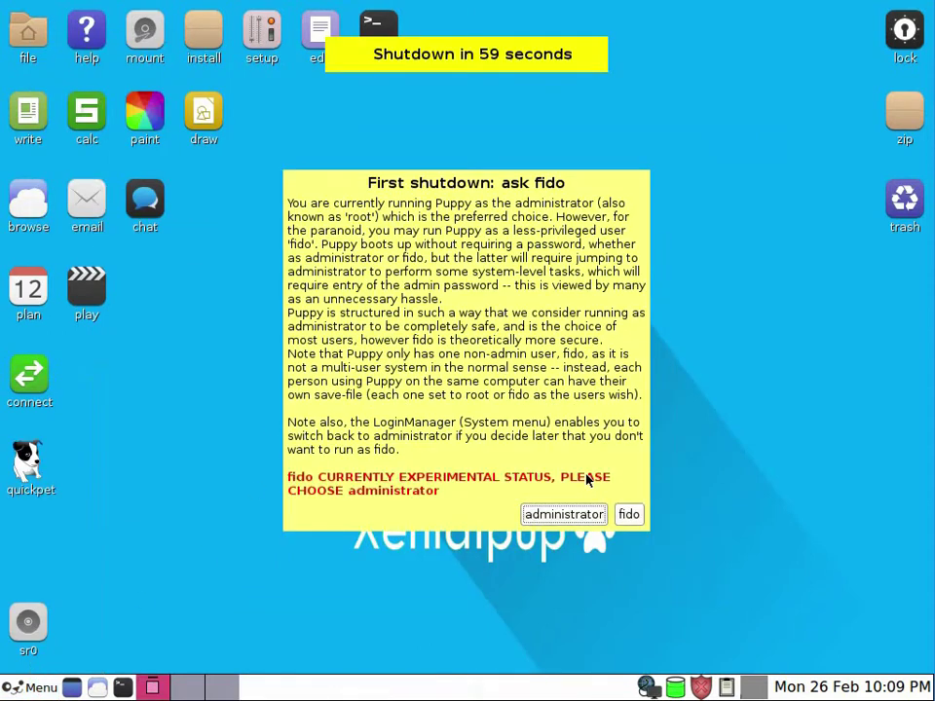
{"action": "left_click", "coordinate": [567, 513]}
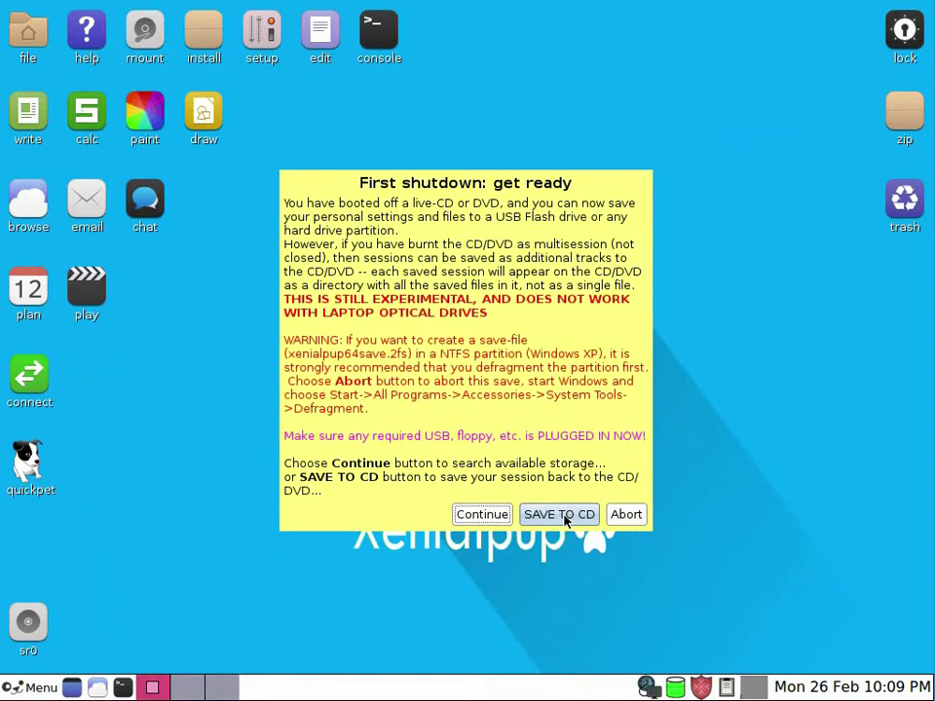
{"action": "left_click", "coordinate": [487, 517]}
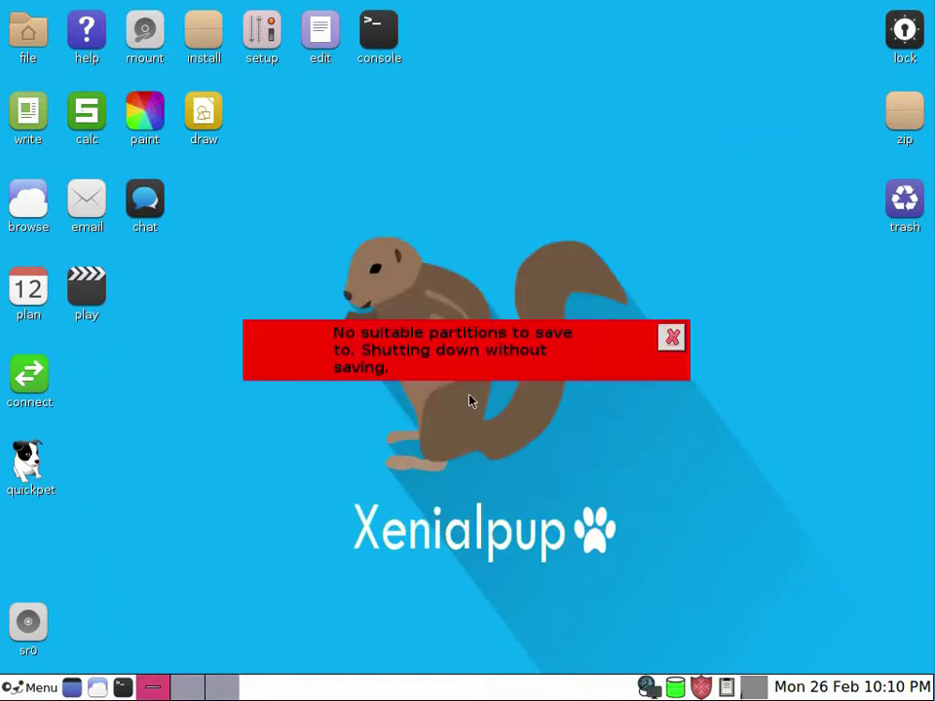
{"action": "left_click", "coordinate": [673, 339]}
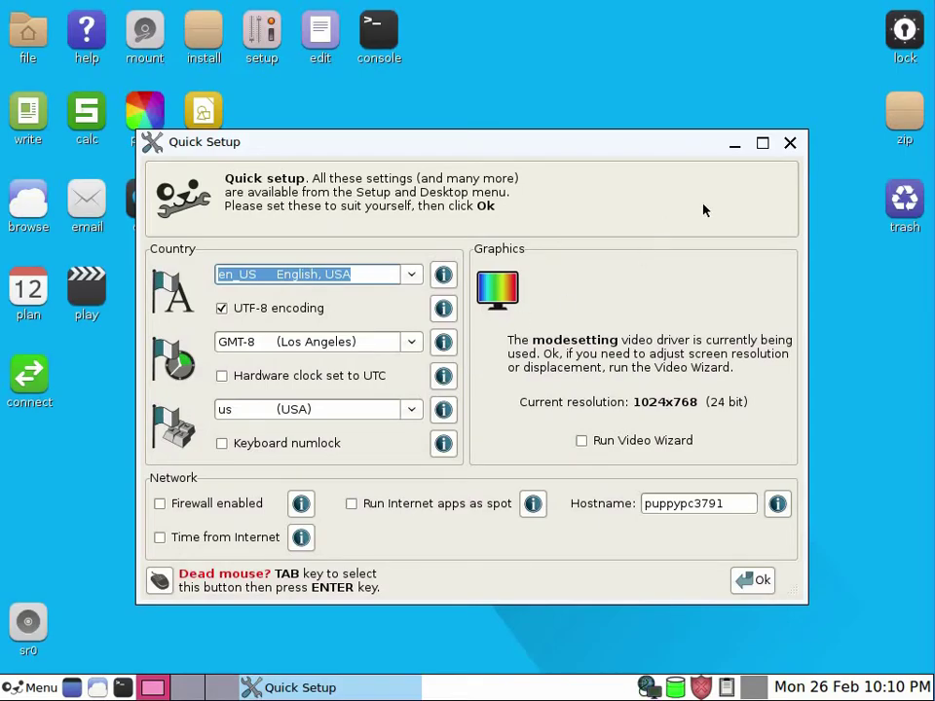
Dismiss the Quick Setup and Welcome windows and open the GParted partition manager on the sda internal drive.
{"action": "left_click", "coordinate": [789, 146]}
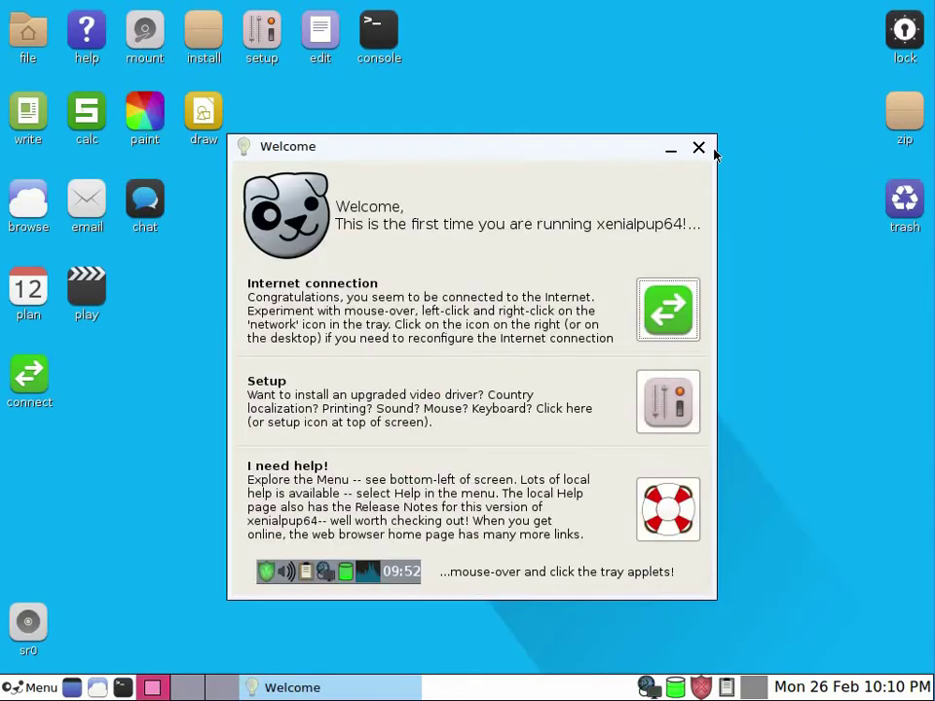
{"action": "left_click", "coordinate": [699, 148]}
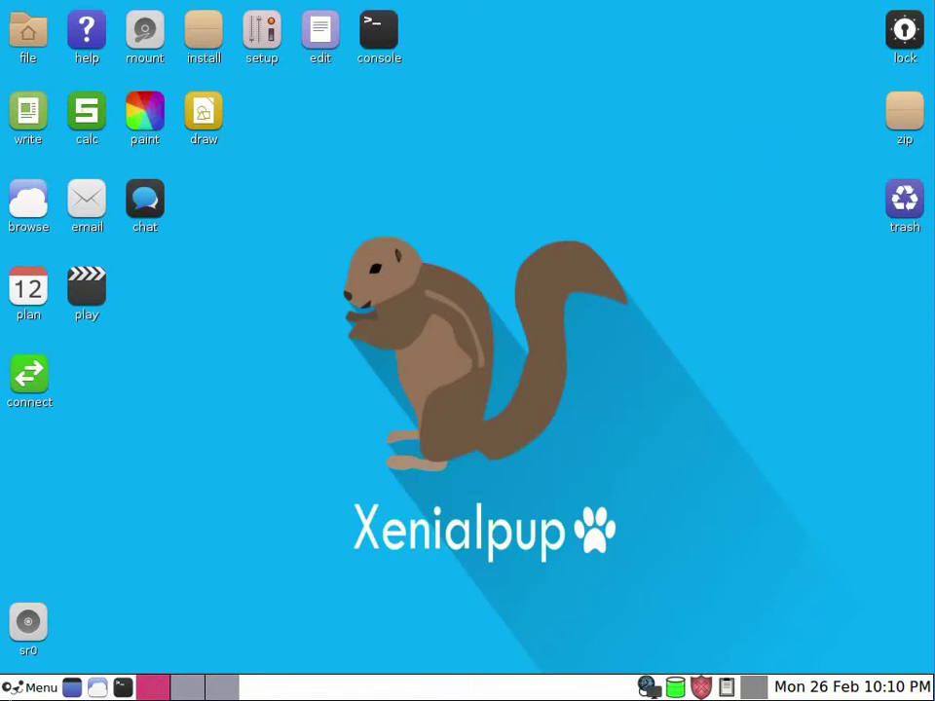
{"action": "left_click", "coordinate": [16, 690]}
{"action": "mouse_move", "coordinate": [43, 531]}
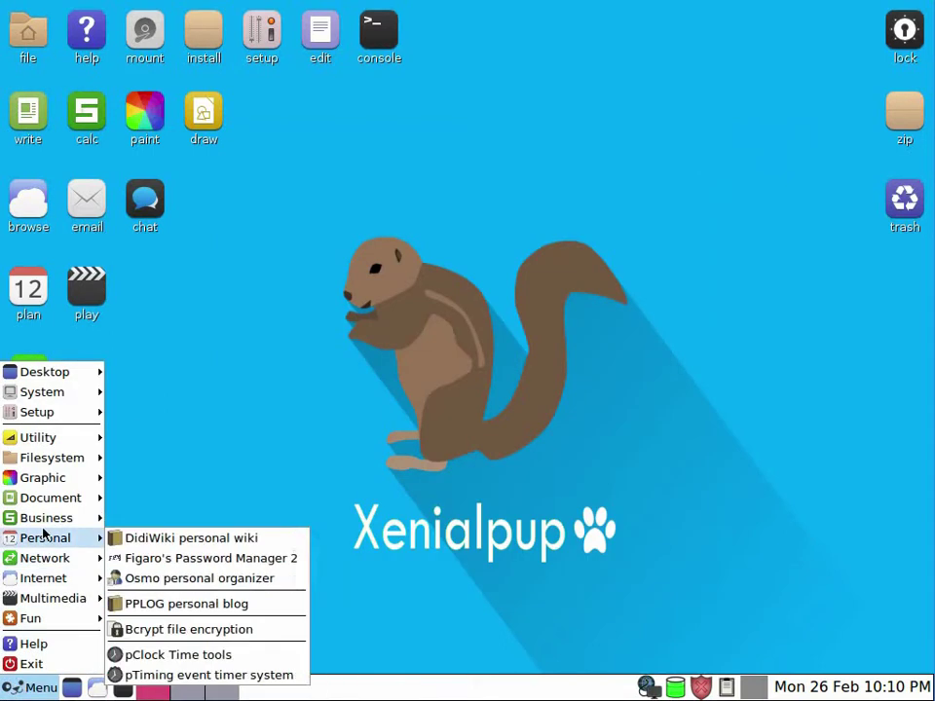
{"action": "mouse_move", "coordinate": [63, 398]}
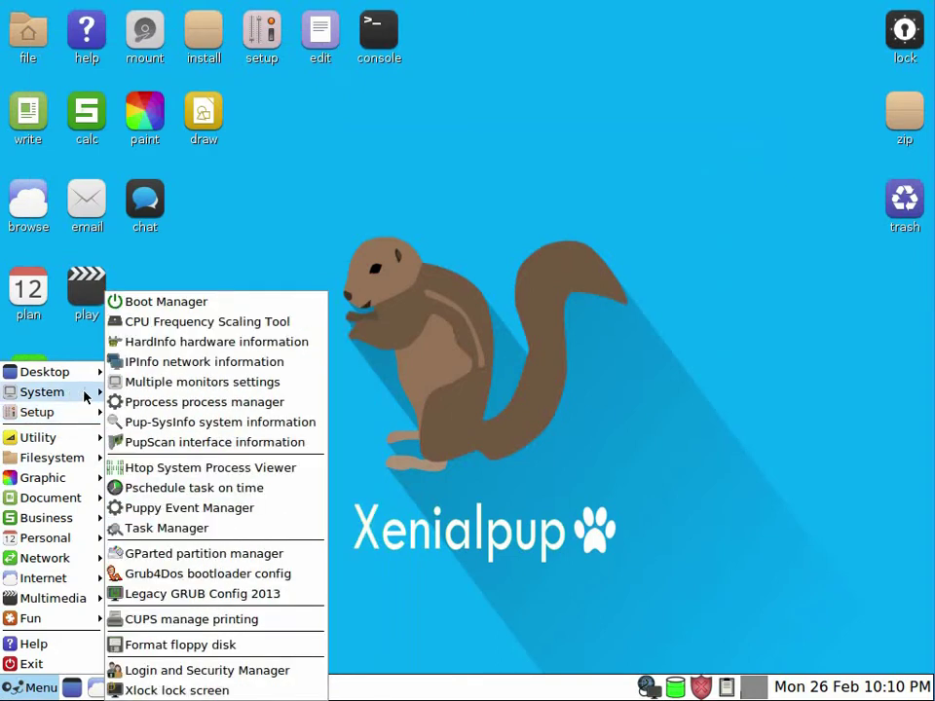
{"action": "left_click", "coordinate": [175, 555]}
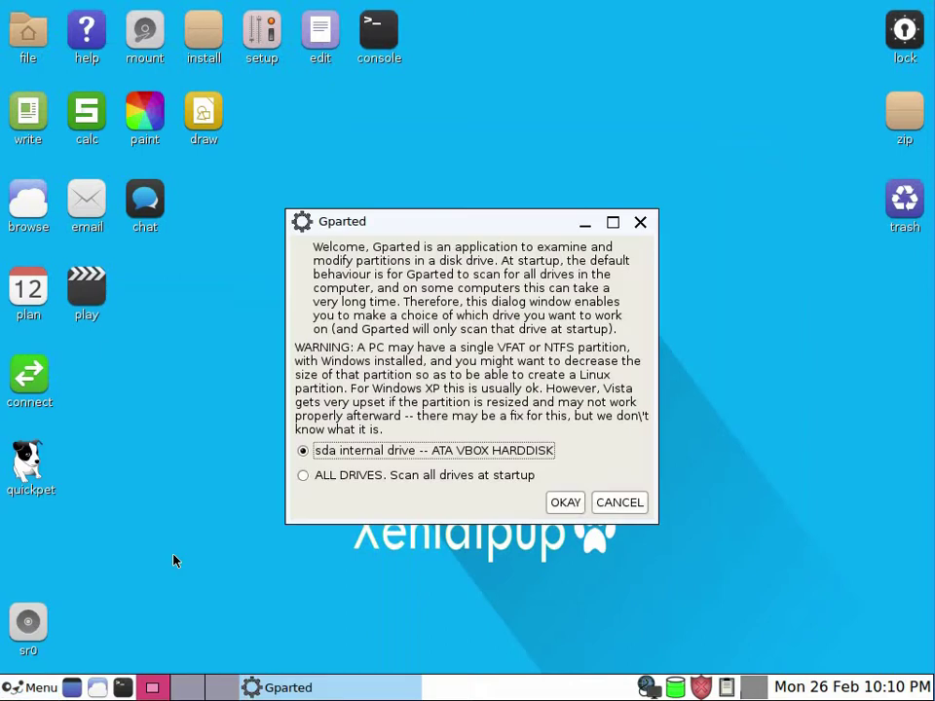
{"action": "left_click", "coordinate": [572, 507]}
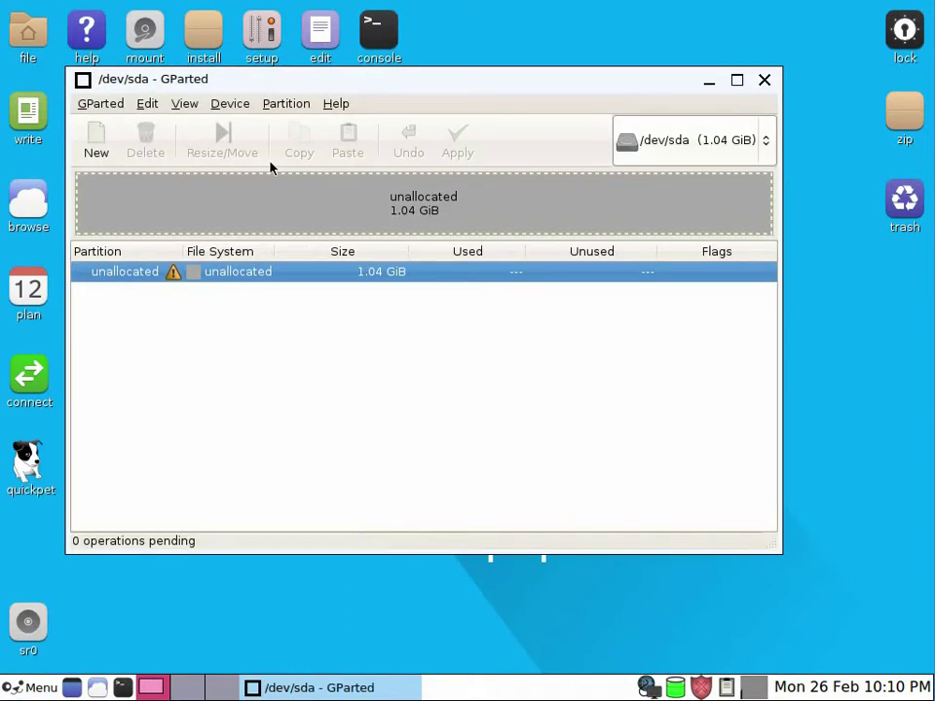
Create a new msdos partition table on /dev/sda, dismissing the pmcputemp notice.
{"action": "left_click", "coordinate": [236, 105]}
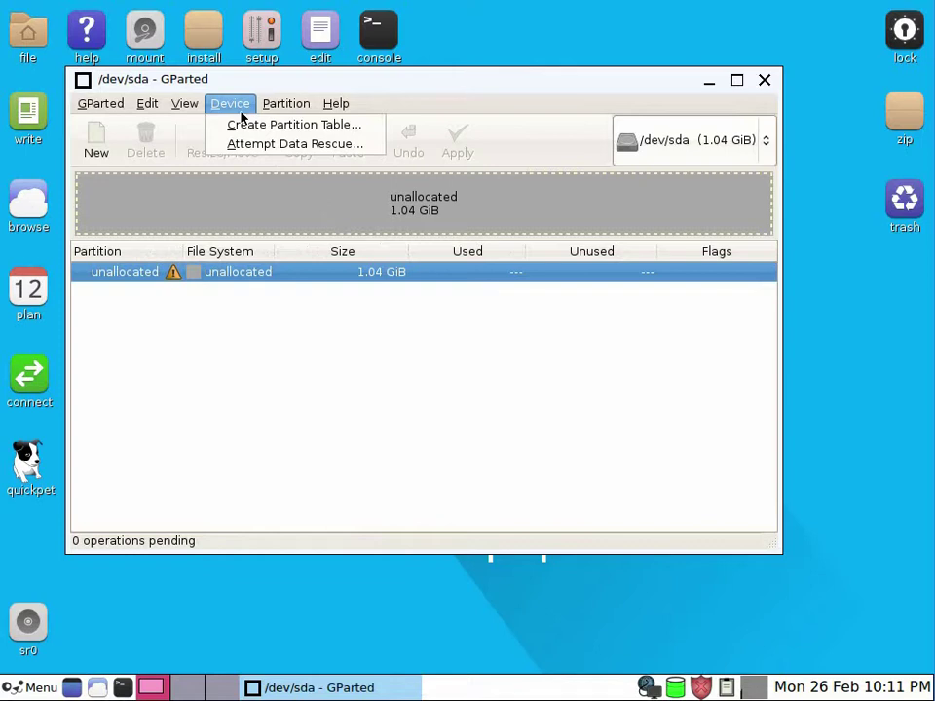
{"action": "left_click", "coordinate": [243, 127]}
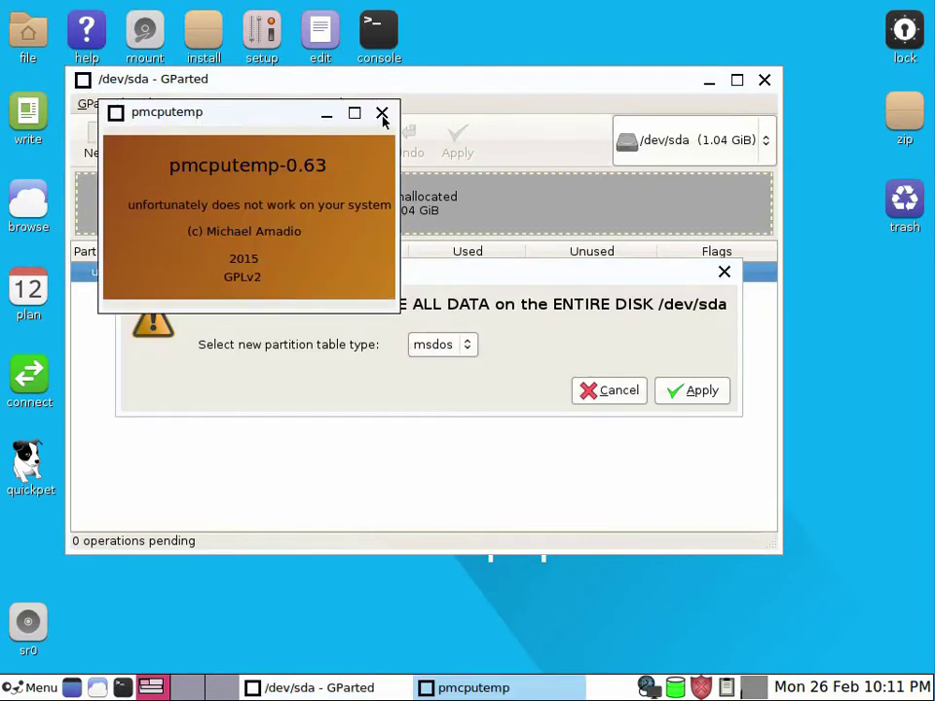
{"action": "left_click", "coordinate": [382, 114]}
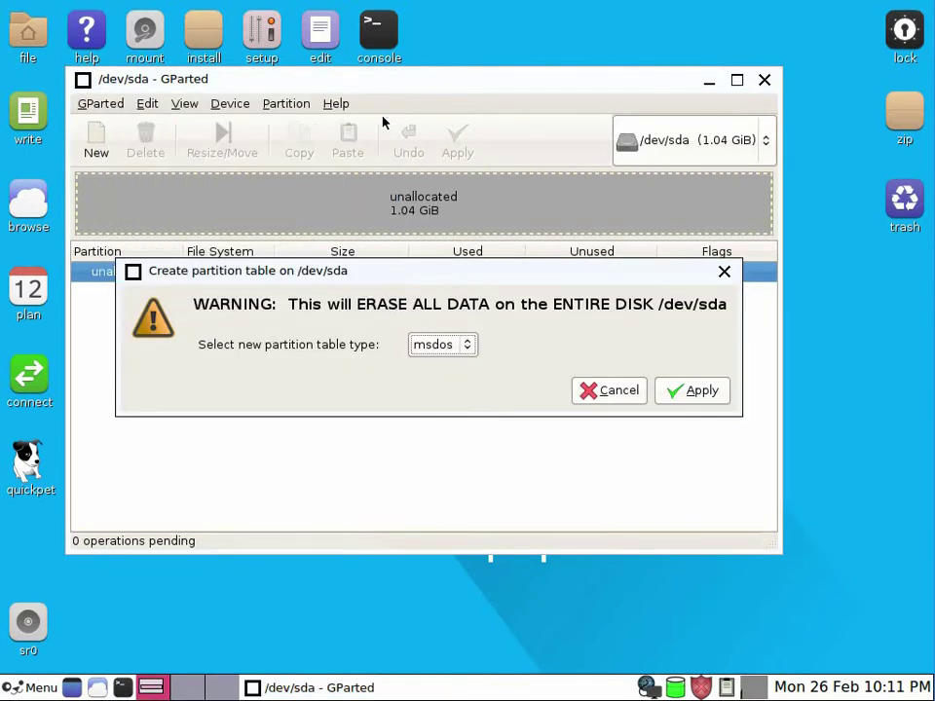
{"action": "left_click", "coordinate": [671, 391]}
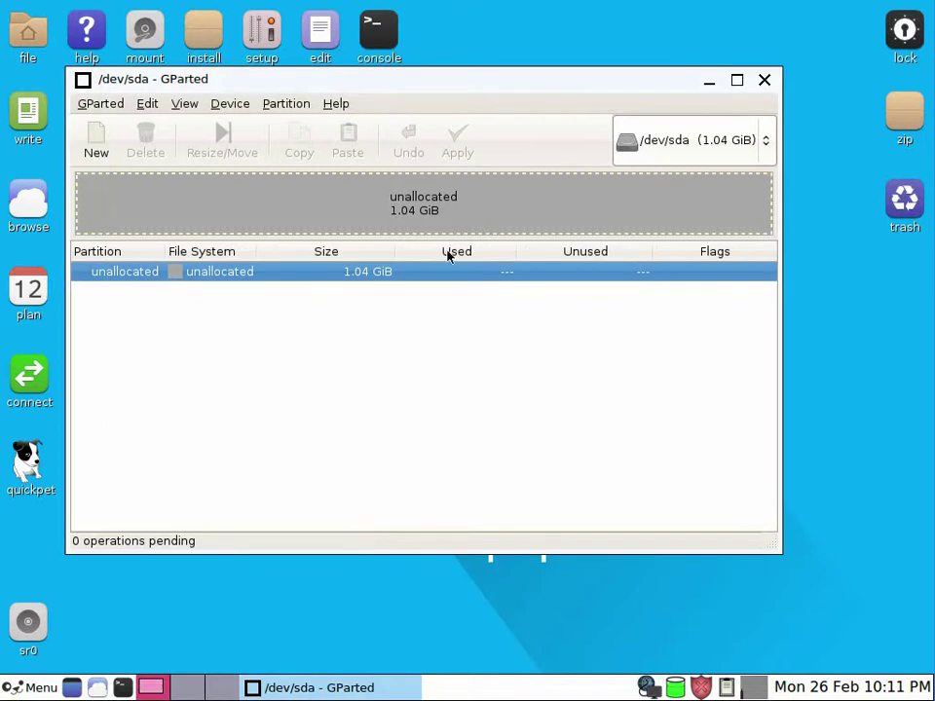
Create a 1060 MiB primary ext4 partition in the unallocated space of /dev/sda, apply the operation and close GParted.
{"action": "right_click", "coordinate": [329, 212]}
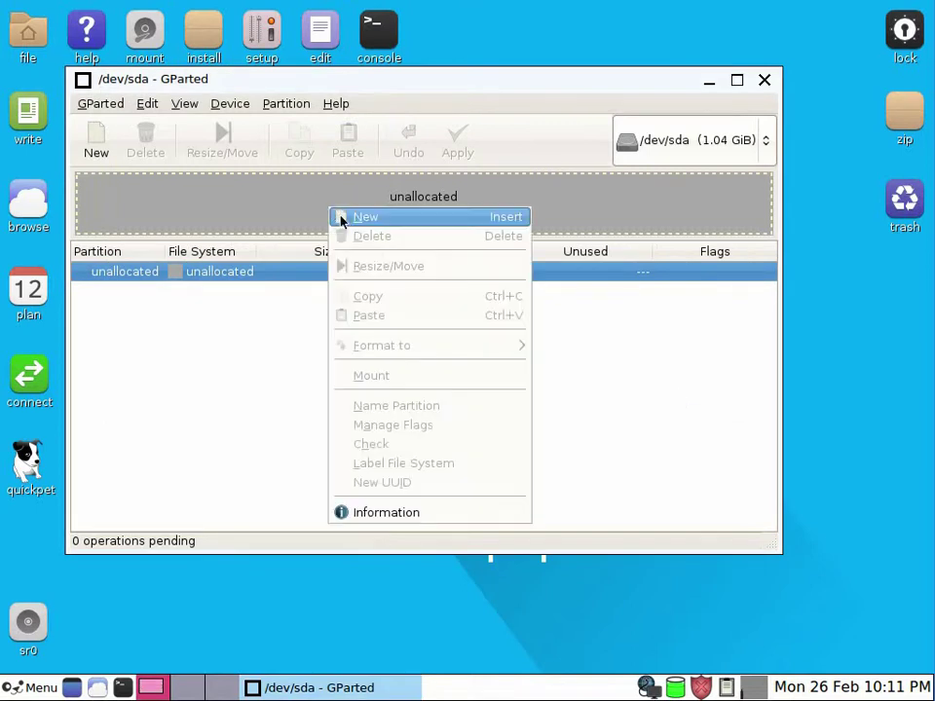
{"action": "left_click", "coordinate": [349, 224]}
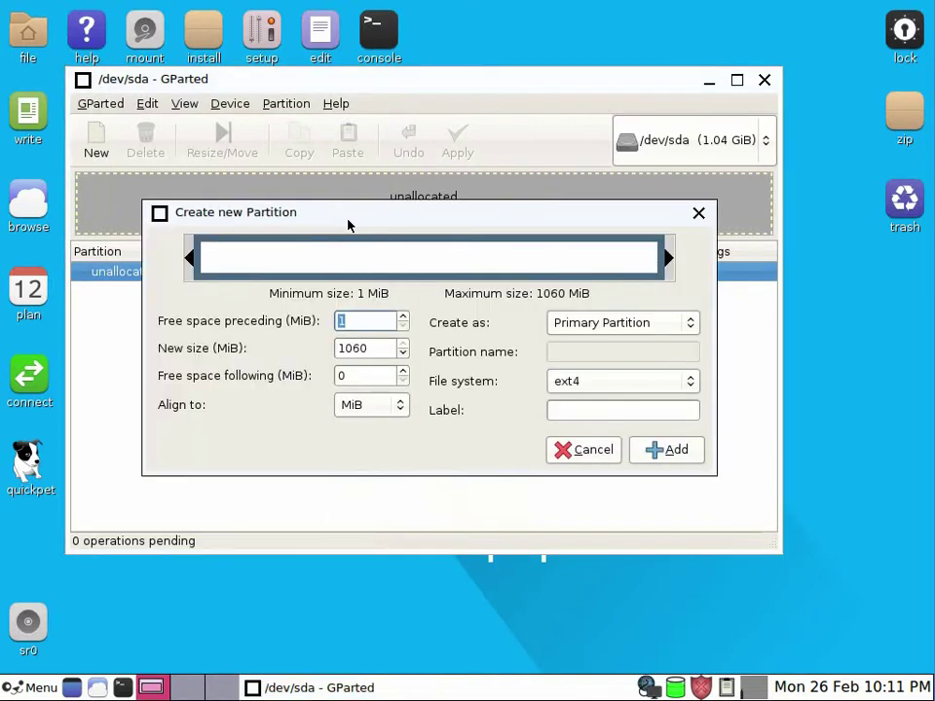
{"action": "left_click", "coordinate": [676, 450]}
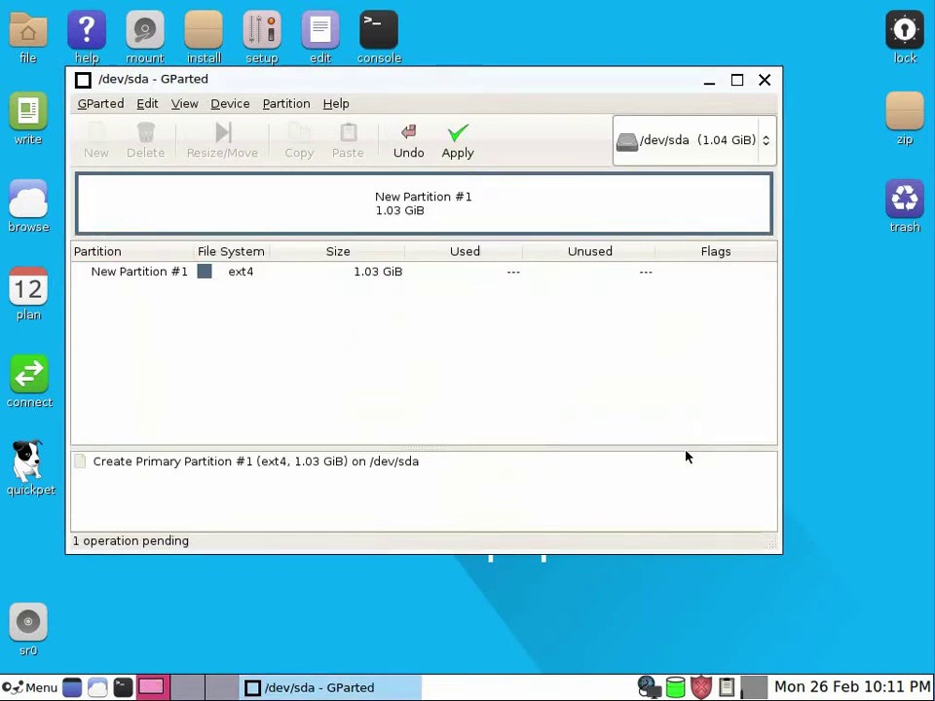
{"action": "left_click", "coordinate": [472, 153]}
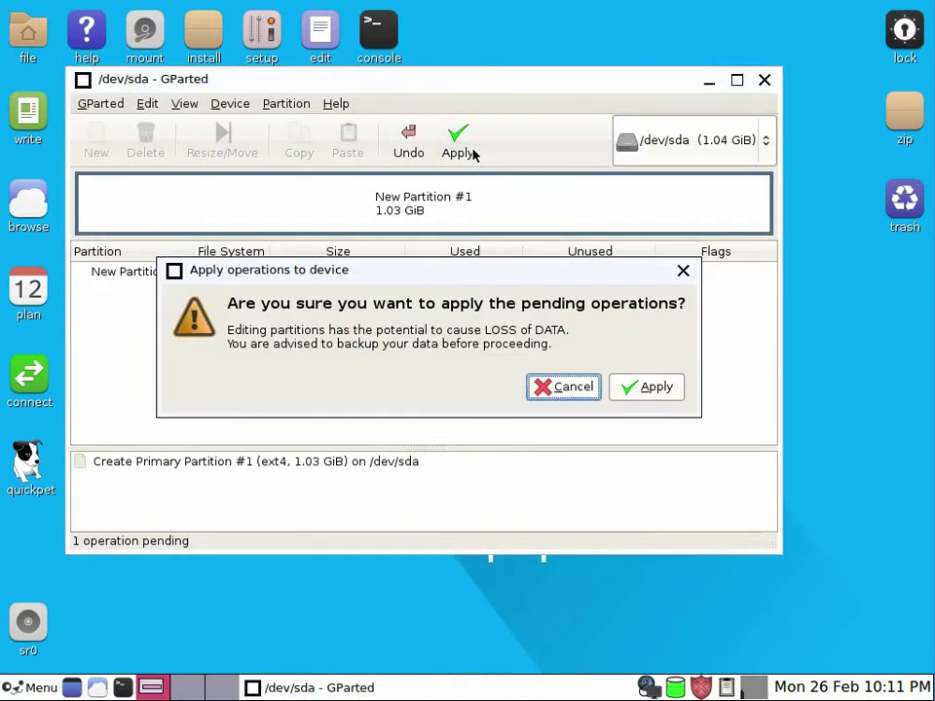
{"action": "left_click", "coordinate": [654, 385]}
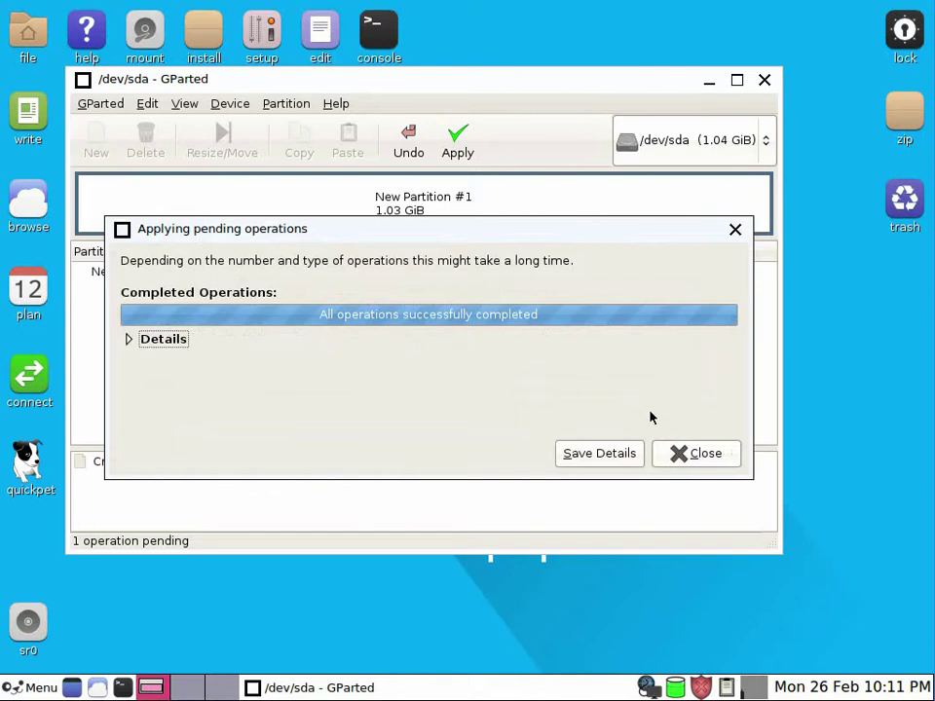
{"action": "left_click", "coordinate": [682, 455]}
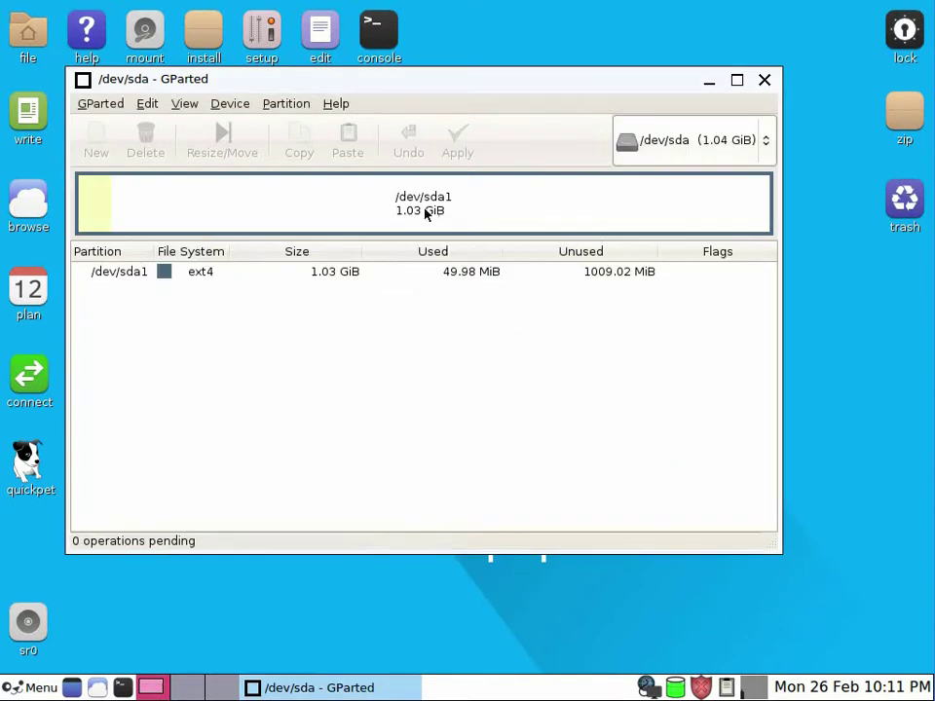
{"action": "left_click", "coordinate": [766, 81]}
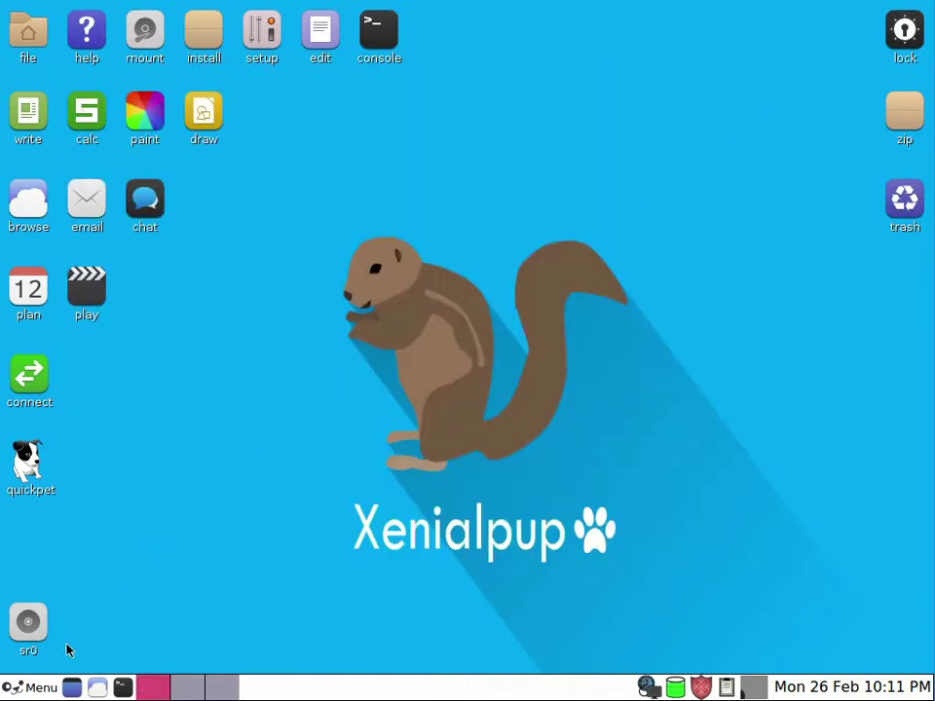
Reboot with the session saved, choosing to run as administrator and continuing to search for available storage.
{"action": "left_click", "coordinate": [27, 687]}
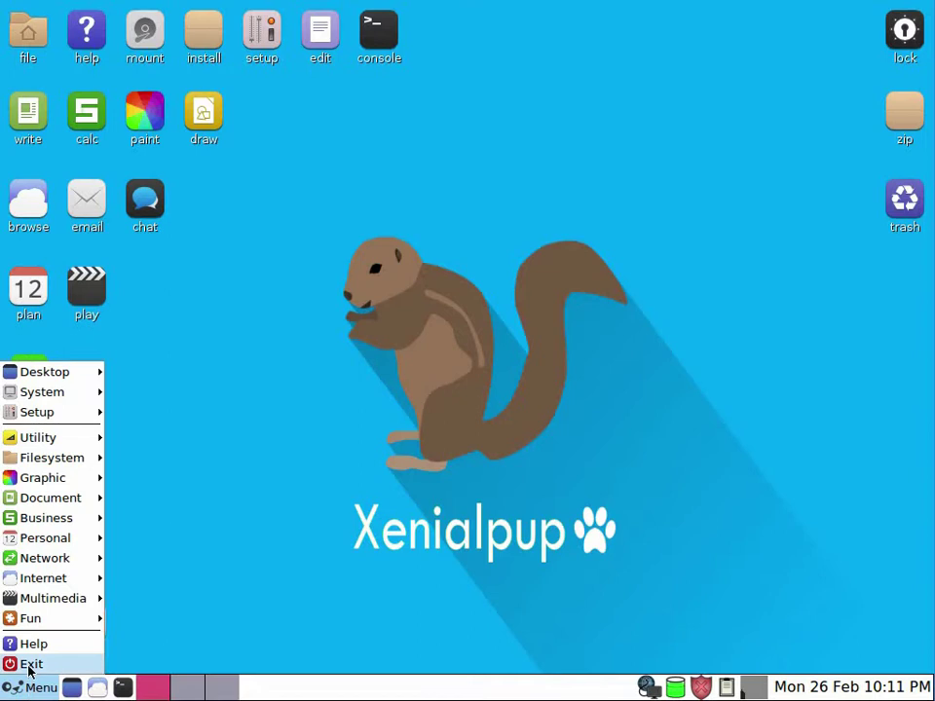
{"action": "left_click", "coordinate": [31, 665]}
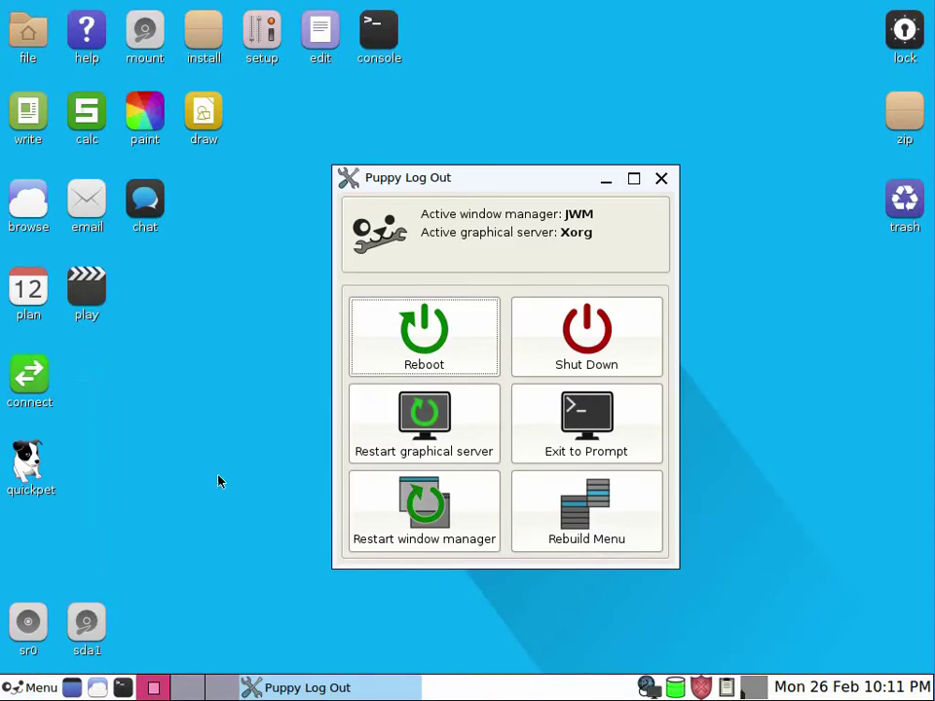
{"action": "left_click", "coordinate": [399, 346]}
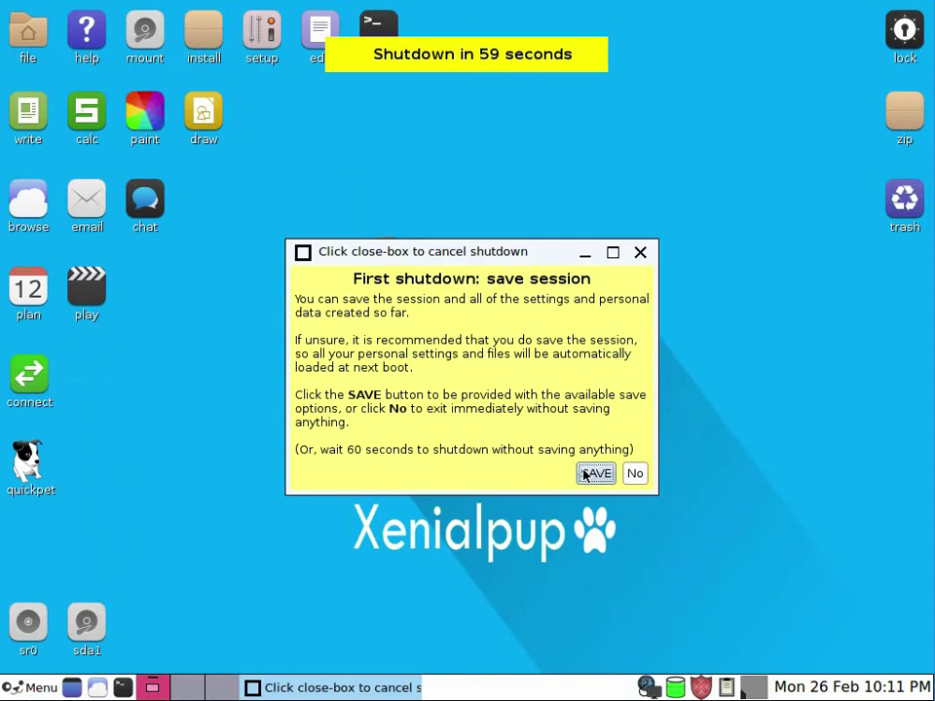
{"action": "left_click", "coordinate": [583, 472]}
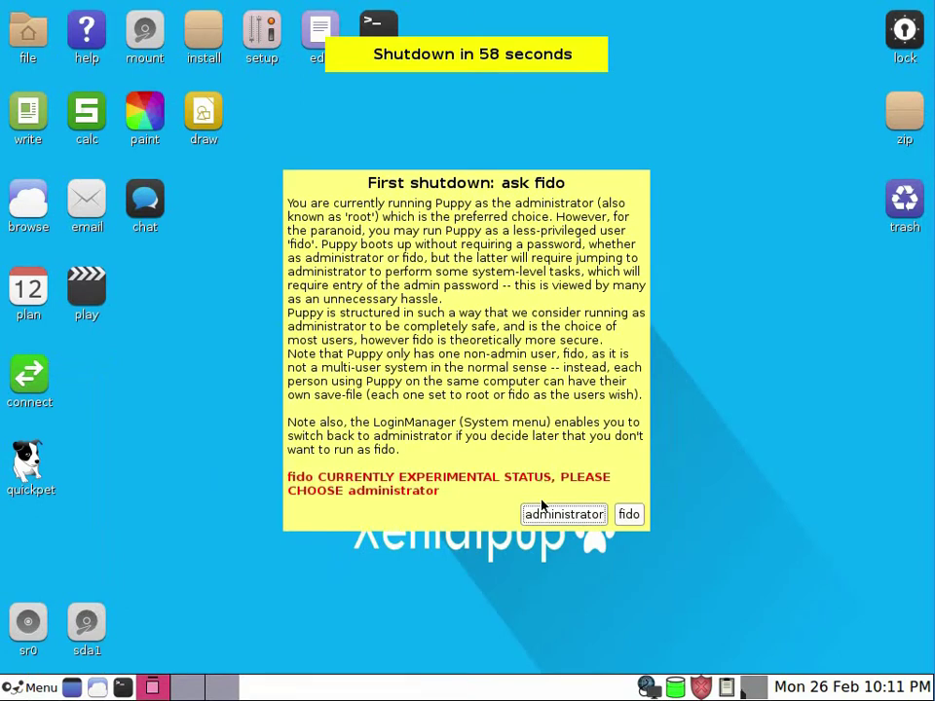
{"action": "left_click", "coordinate": [547, 511]}
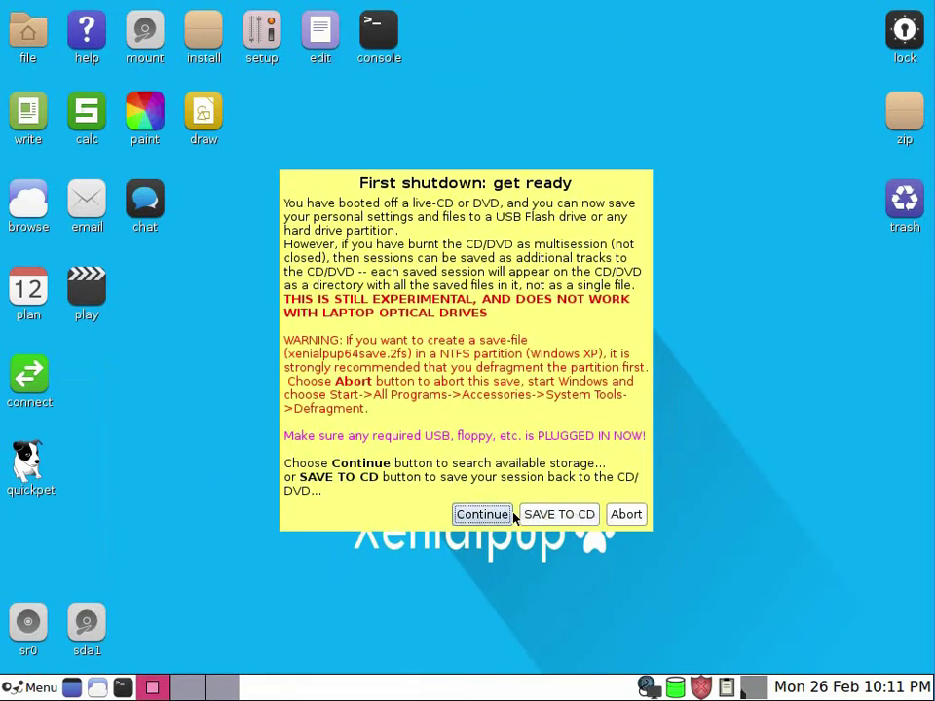
{"action": "left_click", "coordinate": [481, 515]}
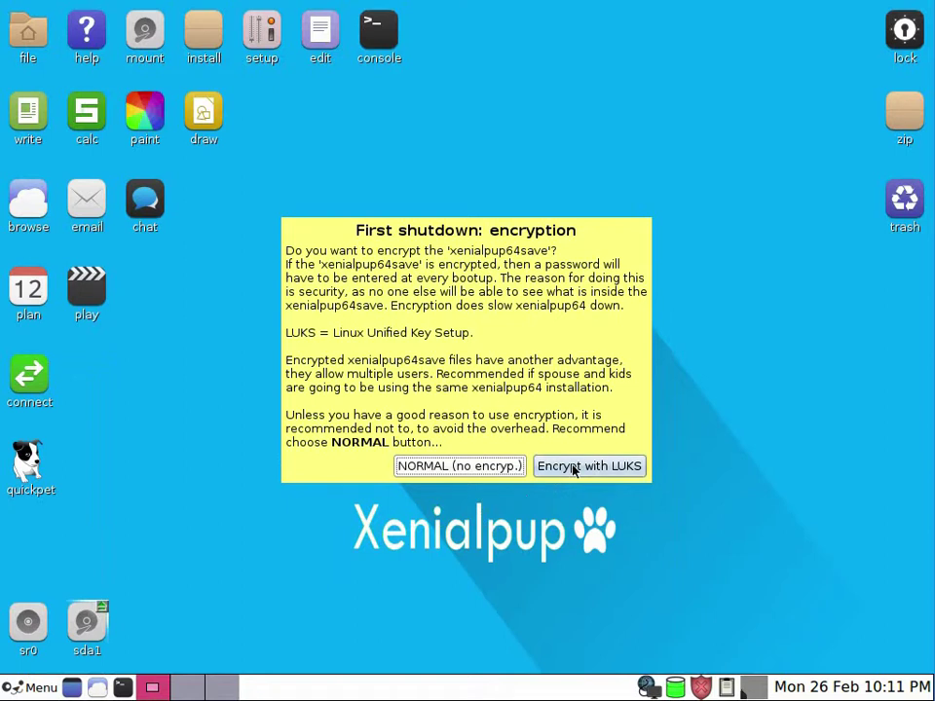
Encrypt the save file with LUKS, hide the password display and enter a new bootup password.
{"action": "left_click", "coordinate": [574, 466]}
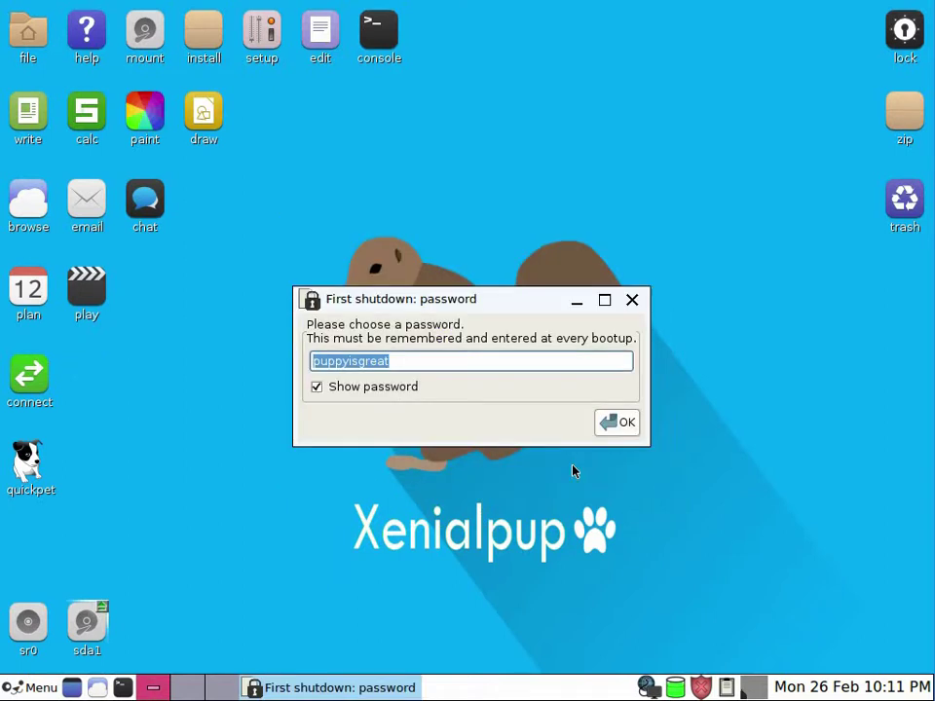
{"action": "left_click", "coordinate": [379, 387]}
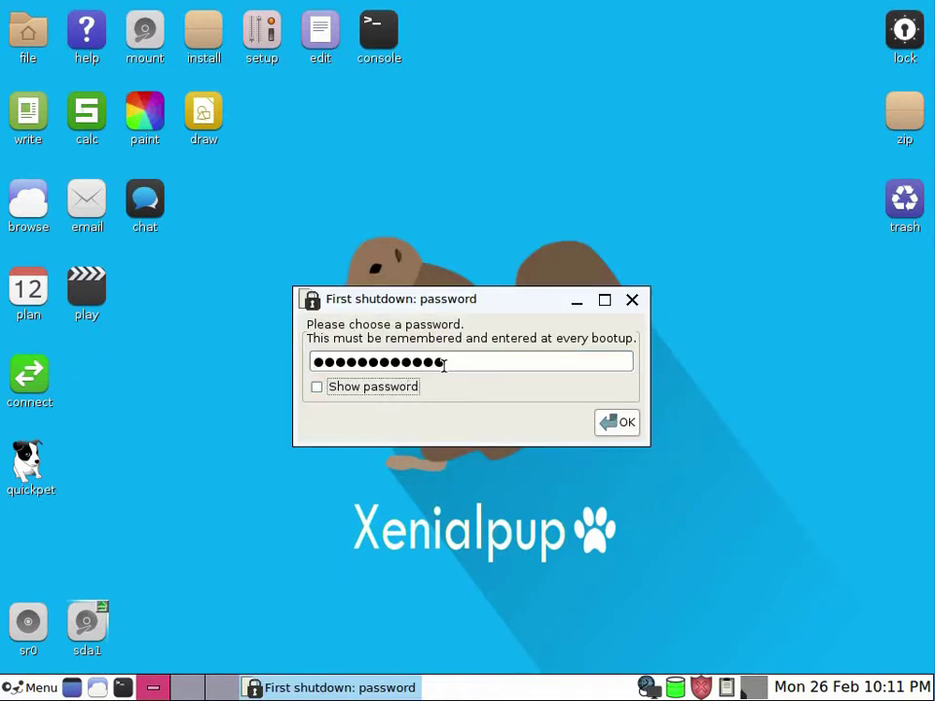
{"action": "left_click_drag", "start_coordinate": [444, 365], "coordinate": [298, 359]}
{"action": "type", "text": "******"}
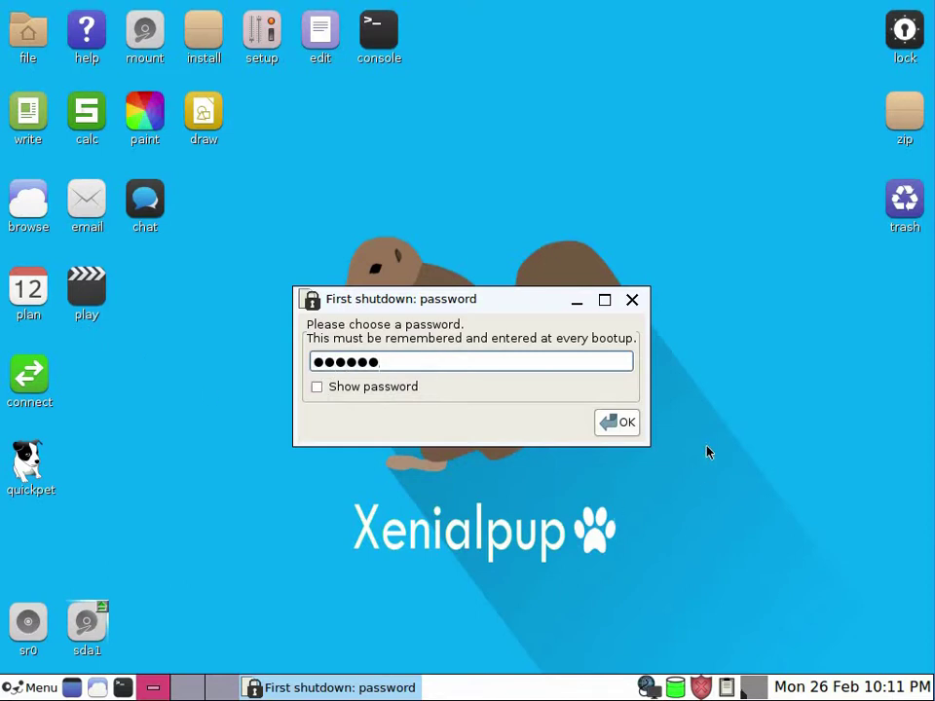
{"action": "left_click", "coordinate": [627, 427]}
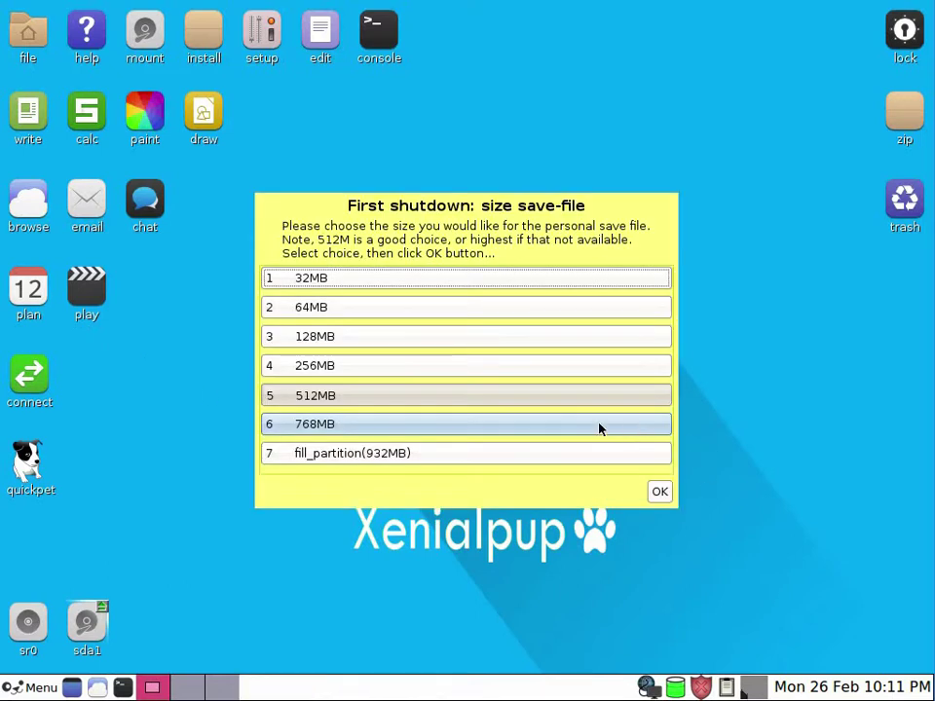
Choose a 512MB size for the personal save file and customise its name with mysave.
{"action": "left_click", "coordinate": [537, 396]}
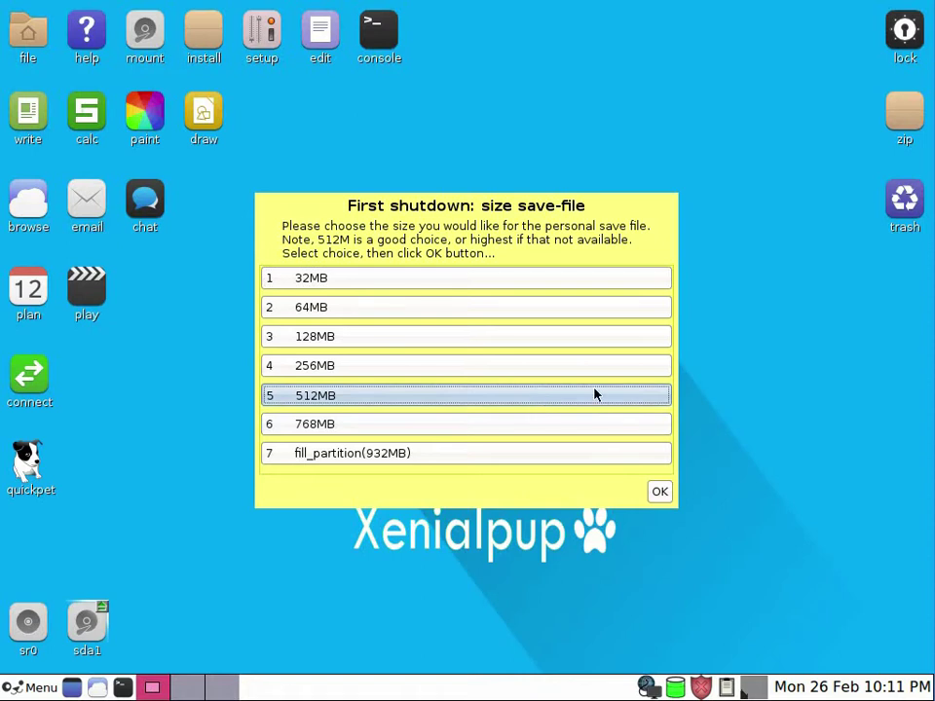
{"action": "left_click", "coordinate": [661, 493]}
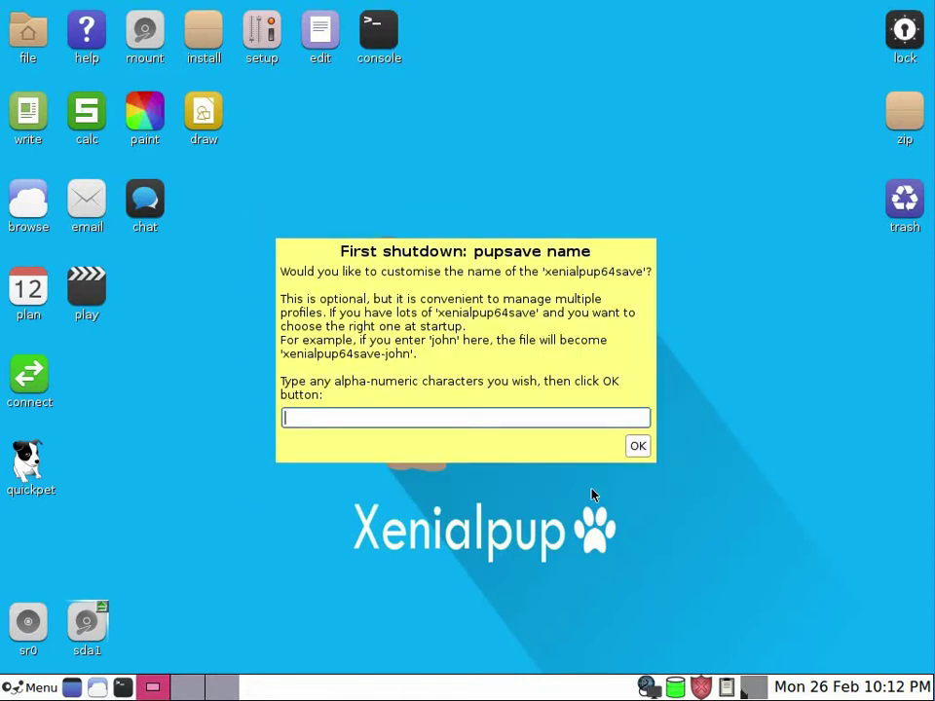
{"action": "type", "text": "mysda"}
{"action": "key", "text": "BackSpace"}
{"action": "key", "text": "BackSpace"}
{"action": "type", "text": "ave"}
{"action": "left_click", "coordinate": [629, 447]}
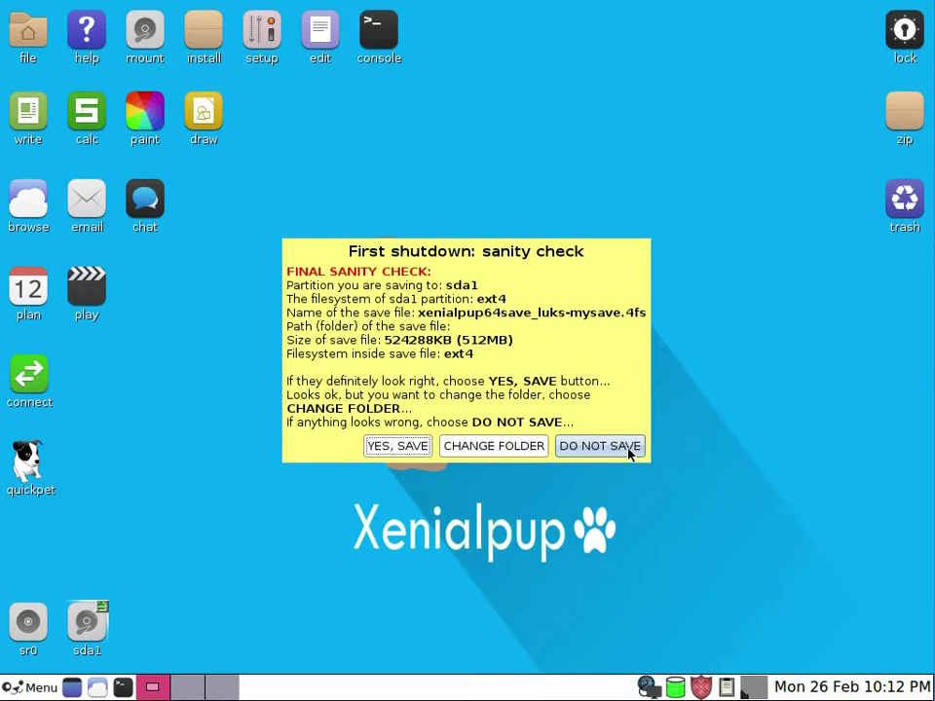
Confirm the save to sda1, copying the .sfs files from the CD and declining the swap file.
{"action": "left_click", "coordinate": [405, 449]}
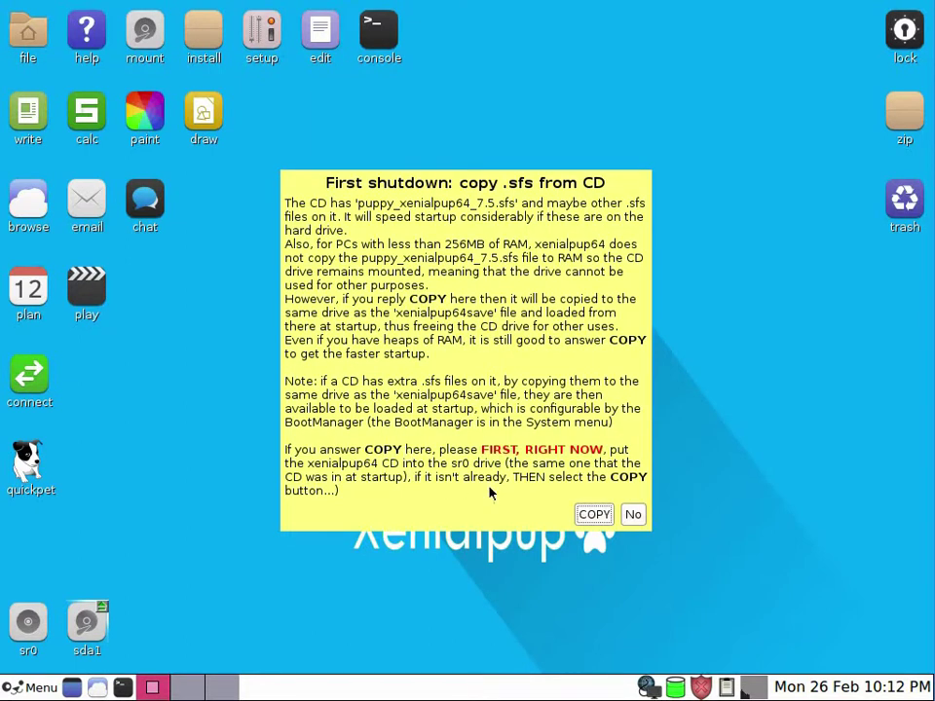
{"action": "left_click", "coordinate": [593, 515]}
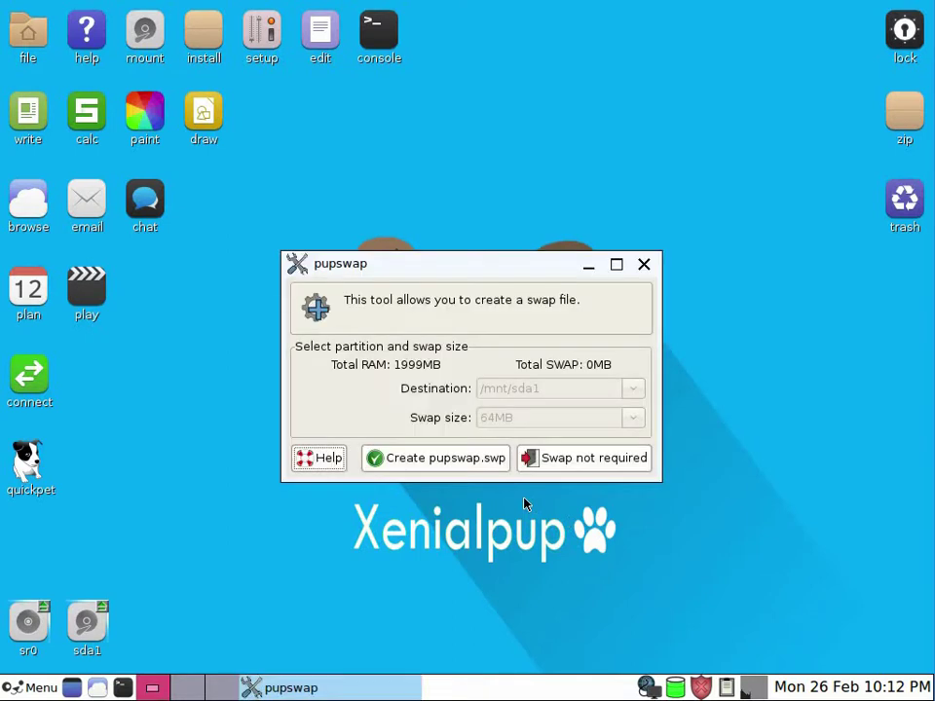
{"action": "left_click", "coordinate": [578, 470]}
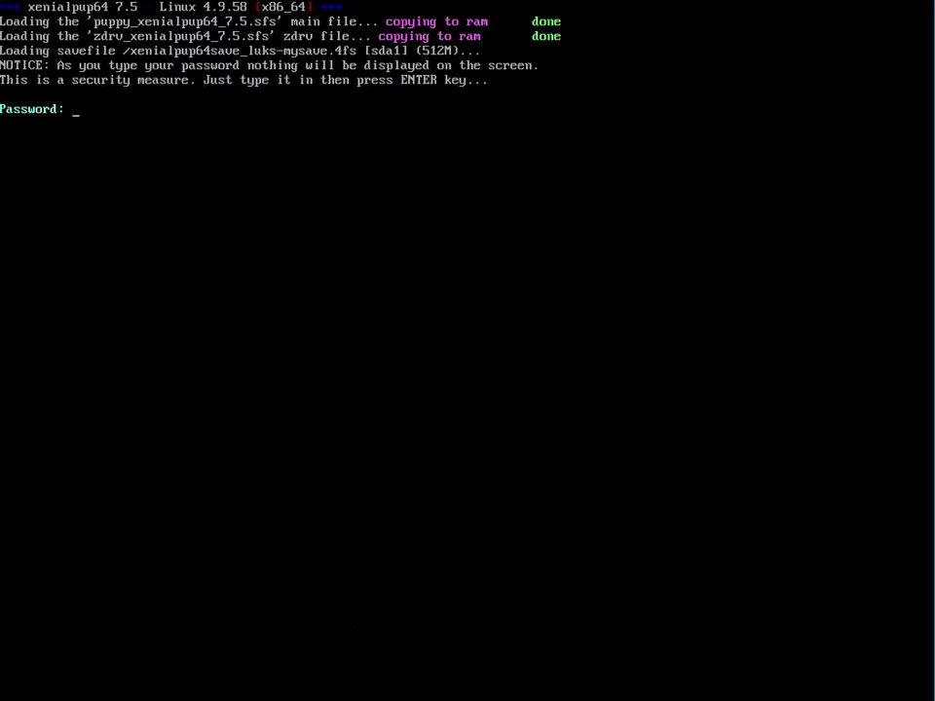
Enter the save-file password at boot, dismiss the pmcputemp notice and make Pale Moon the default browser.
{"action": "key", "text": "Return"}
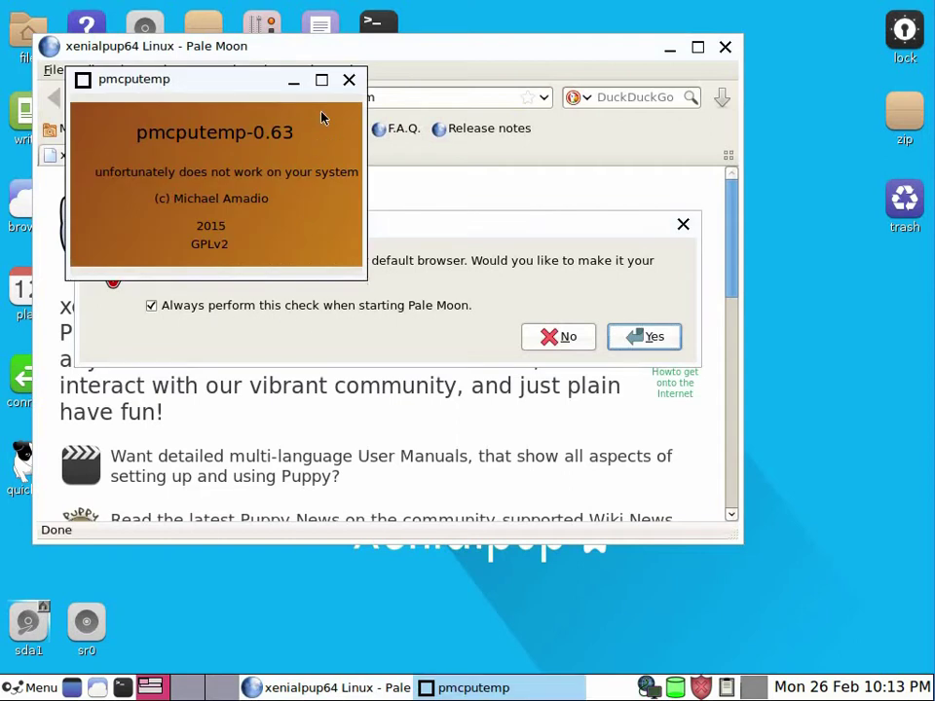
{"action": "left_click", "coordinate": [349, 81]}
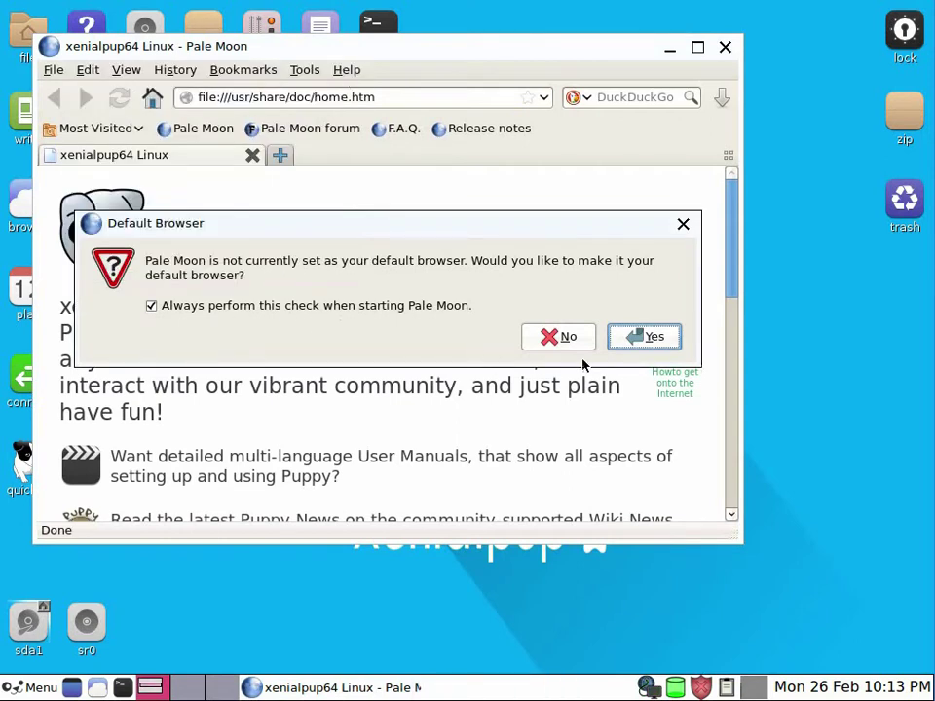
{"action": "left_click", "coordinate": [641, 338]}
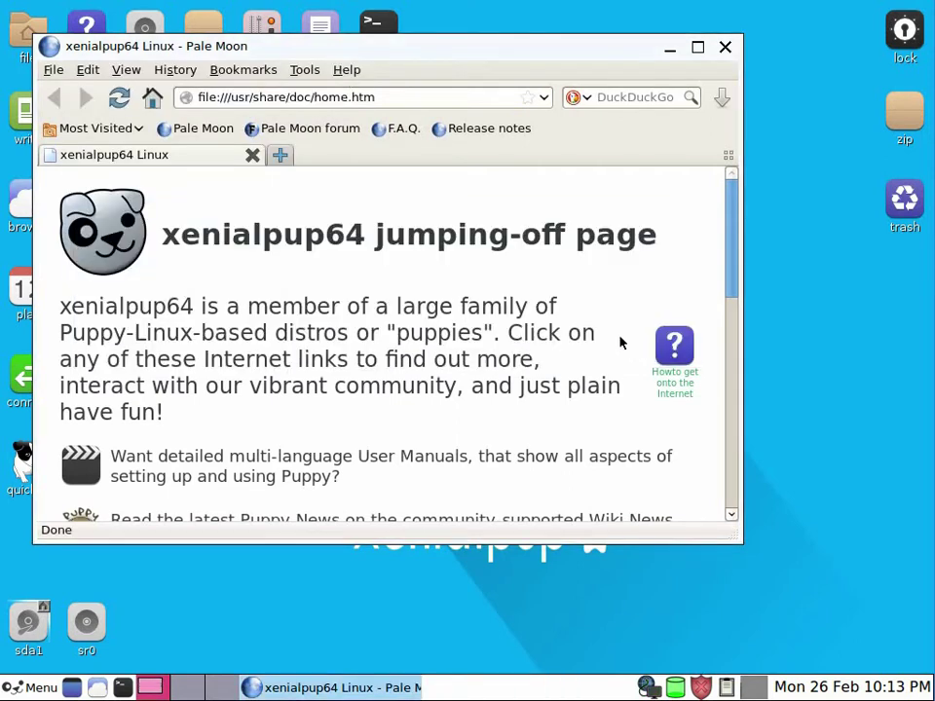
Go to electrum.org in Pale Moon and open the Electrum download page.
{"action": "left_click", "coordinate": [282, 98]}
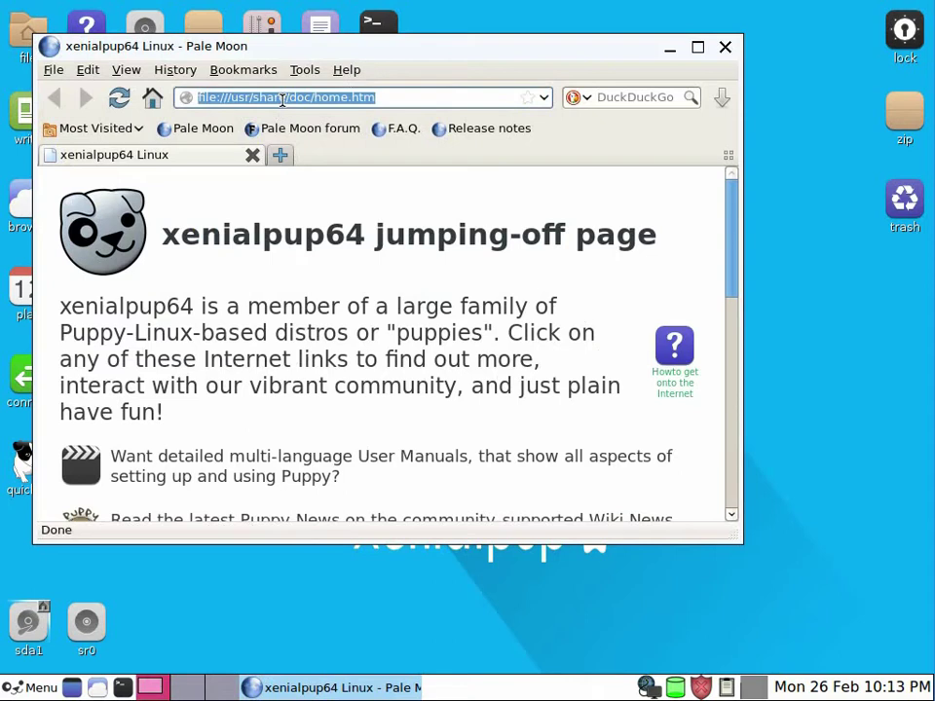
{"action": "type", "text": "electrum"}
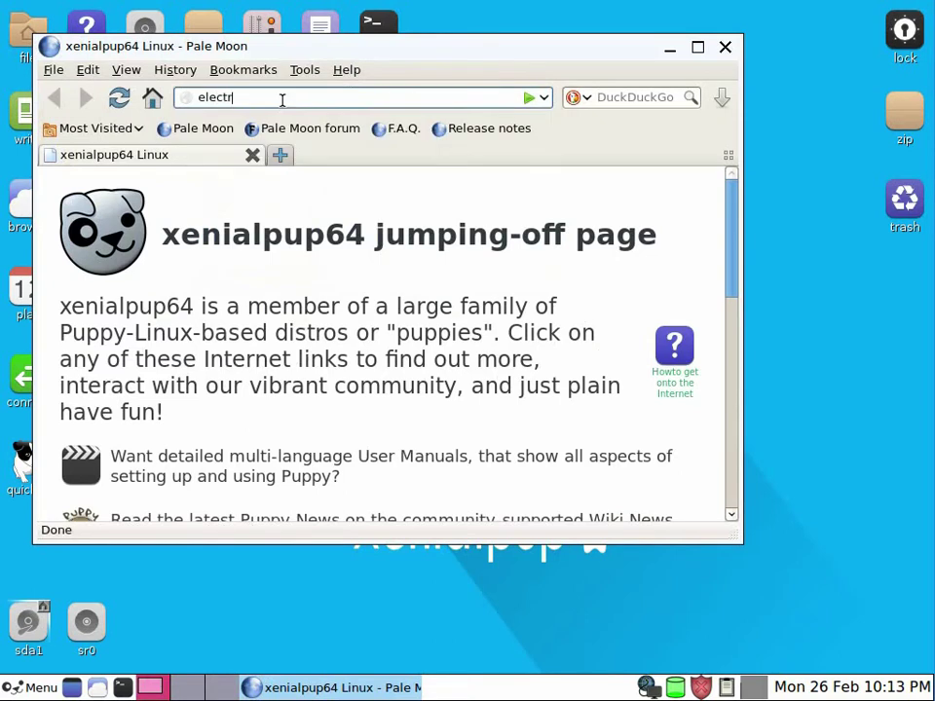
{"action": "type", "text": ".ord"}
{"action": "key", "text": "BackSpace"}
{"action": "type", "text": "g"}
{"action": "key", "text": "Return"}
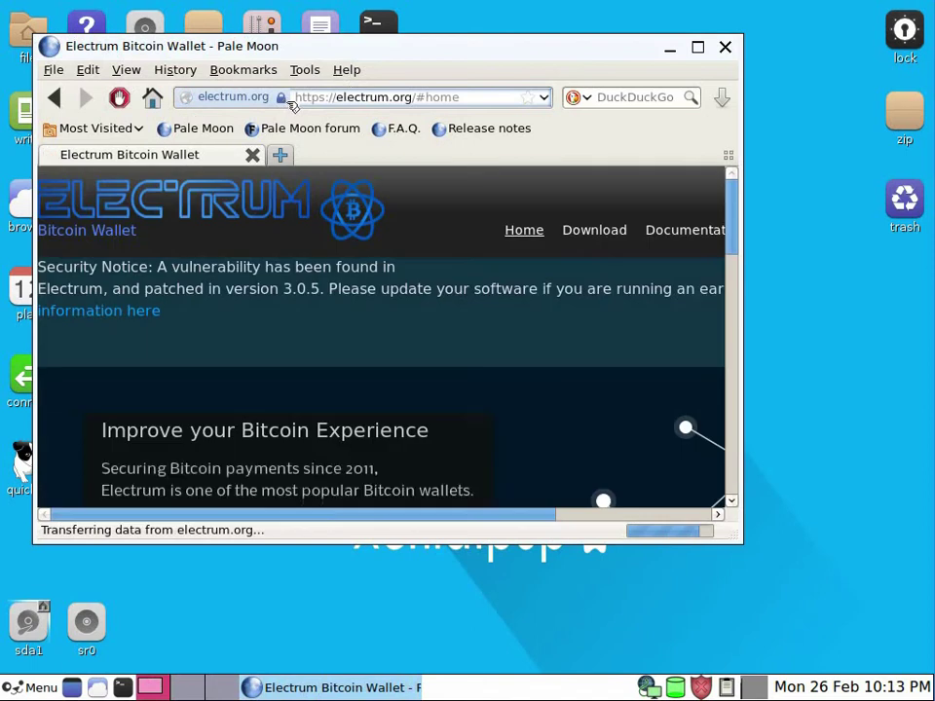
{"action": "left_click", "coordinate": [606, 234]}
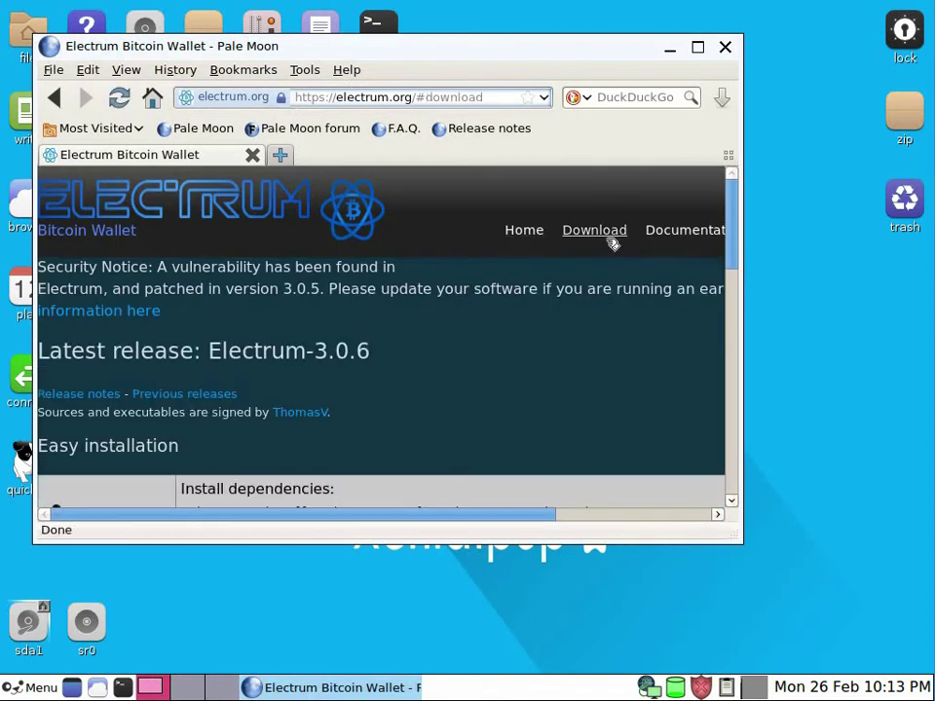
Copy the package name python3-setuptools from the Linux dependencies command under Easy installation.
{"action": "scroll", "coordinate": [574, 303], "scroll_direction": "down", "scroll_amount": 3}
{"action": "scroll", "coordinate": [575, 300], "scroll_direction": "down", "scroll_amount": 1}
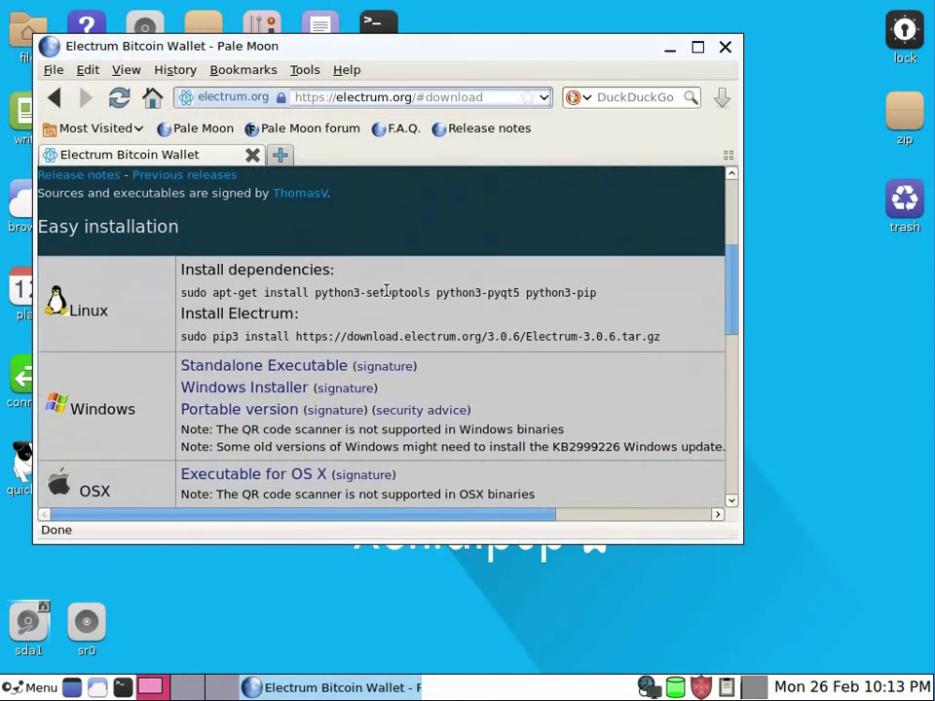
{"action": "left_click_drag", "start_coordinate": [315, 295], "coordinate": [432, 297]}
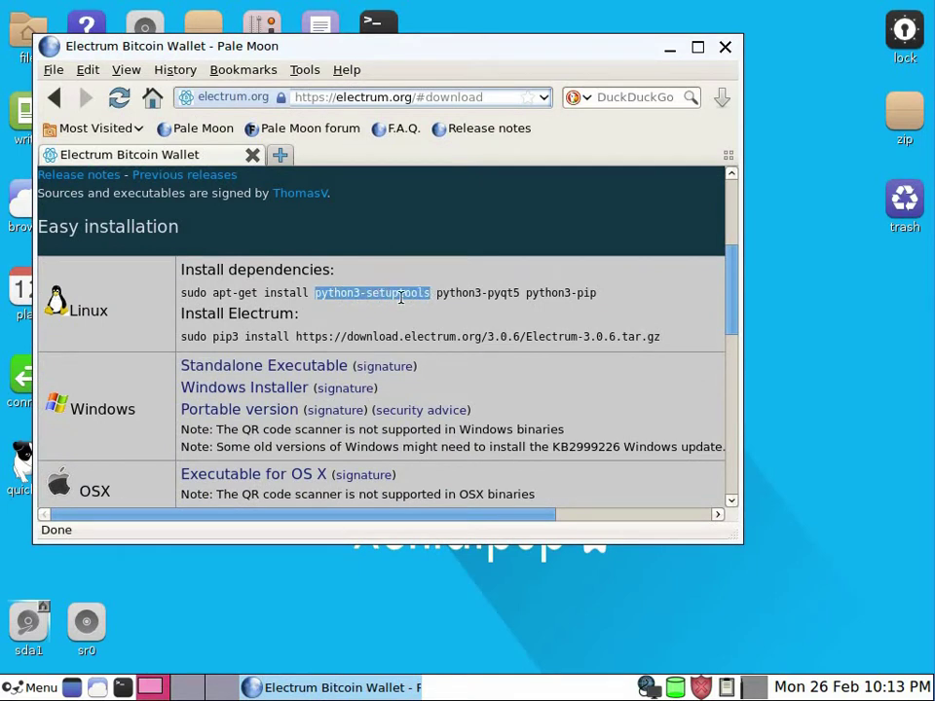
{"action": "right_click", "coordinate": [403, 304]}
{"action": "left_click", "coordinate": [425, 312]}
Move the browser window aside and open the Puppy Package Manager for installing applications.
{"action": "left_click_drag", "start_coordinate": [288, 49], "coordinate": [538, 272]}
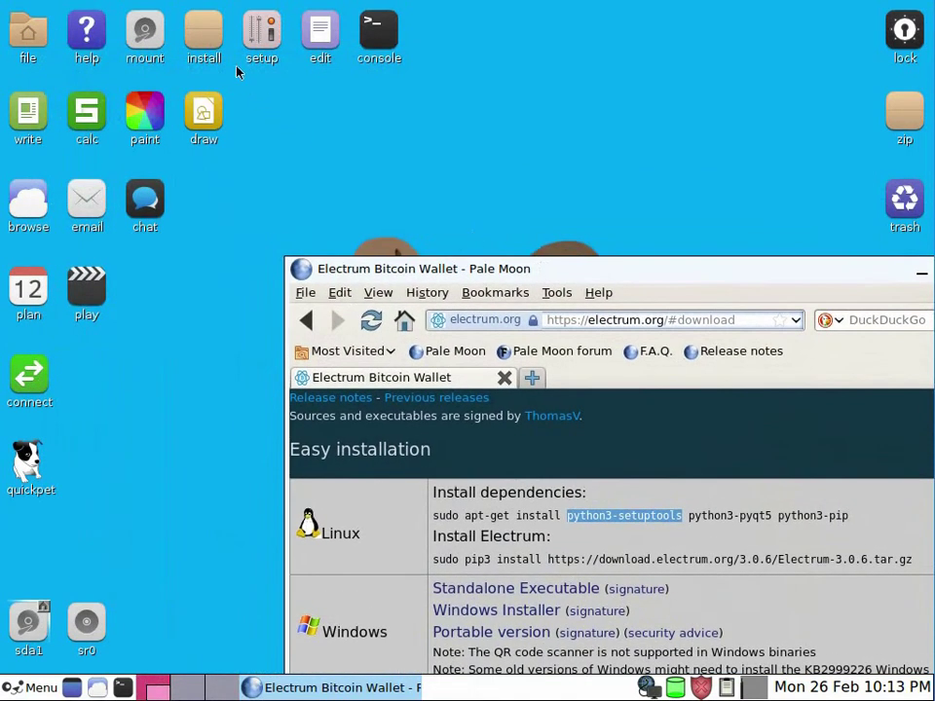
{"action": "left_click", "coordinate": [207, 43]}
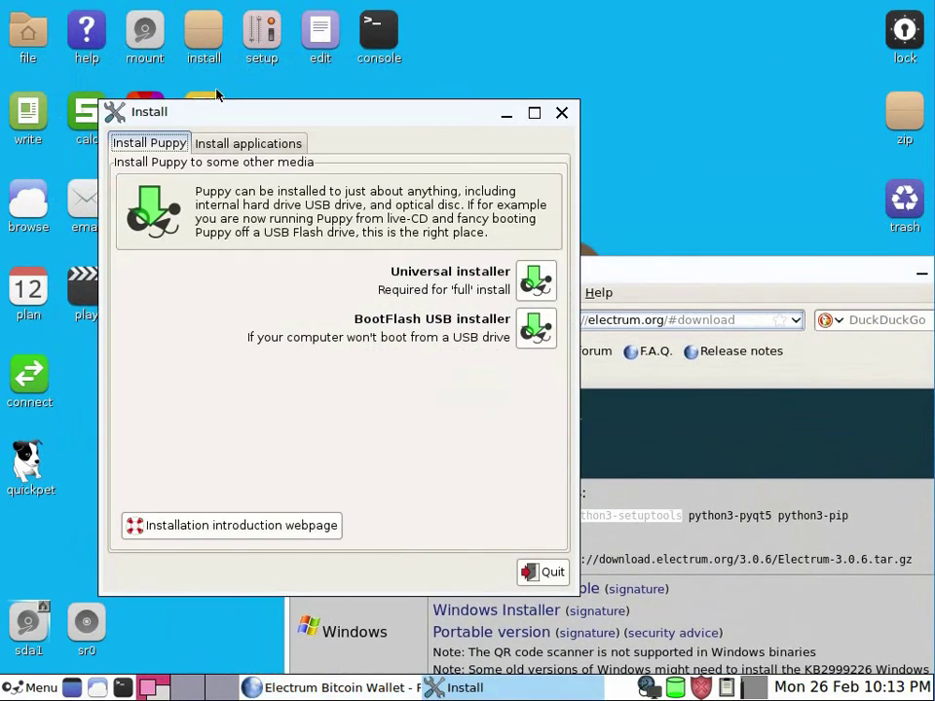
{"action": "left_click", "coordinate": [236, 145]}
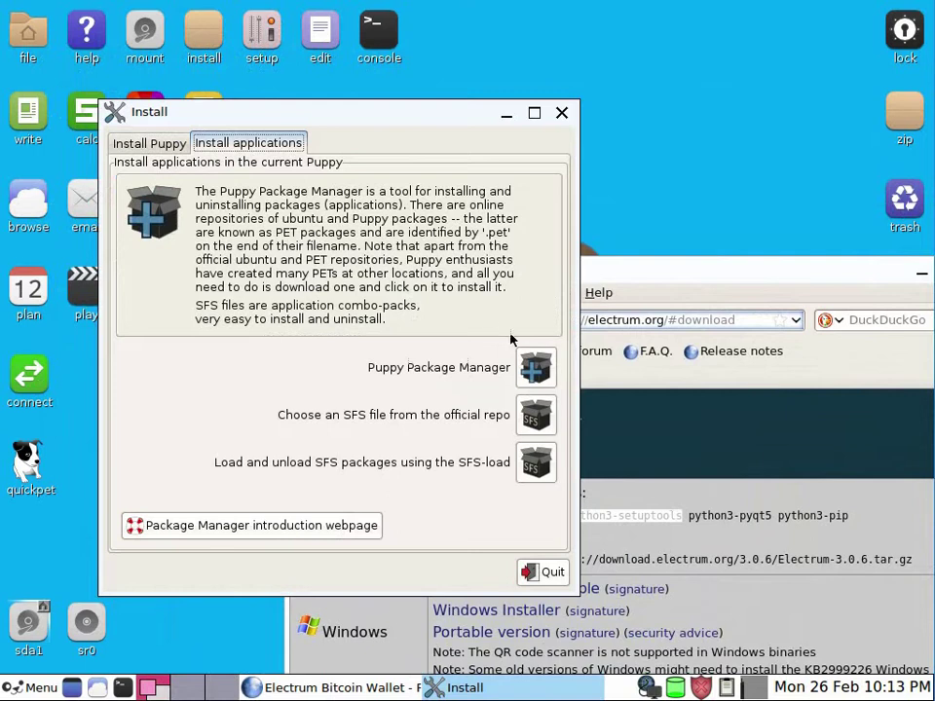
{"action": "left_click", "coordinate": [534, 368]}
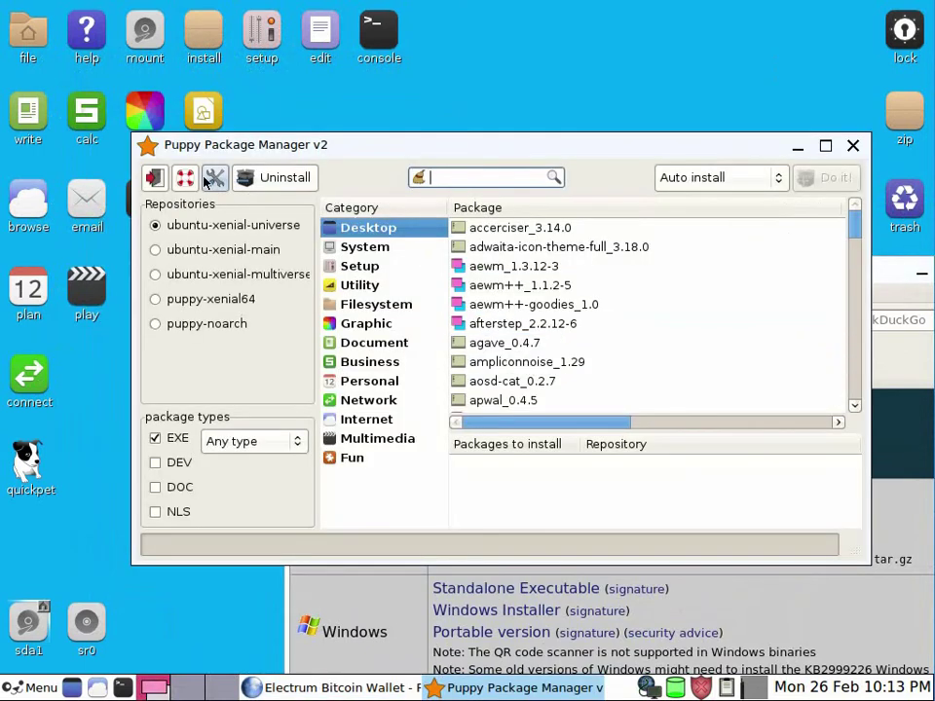
Update the package repository databases in the Puppy Package Manager configuration and accept the selected repositories.
{"action": "left_click", "coordinate": [215, 178]}
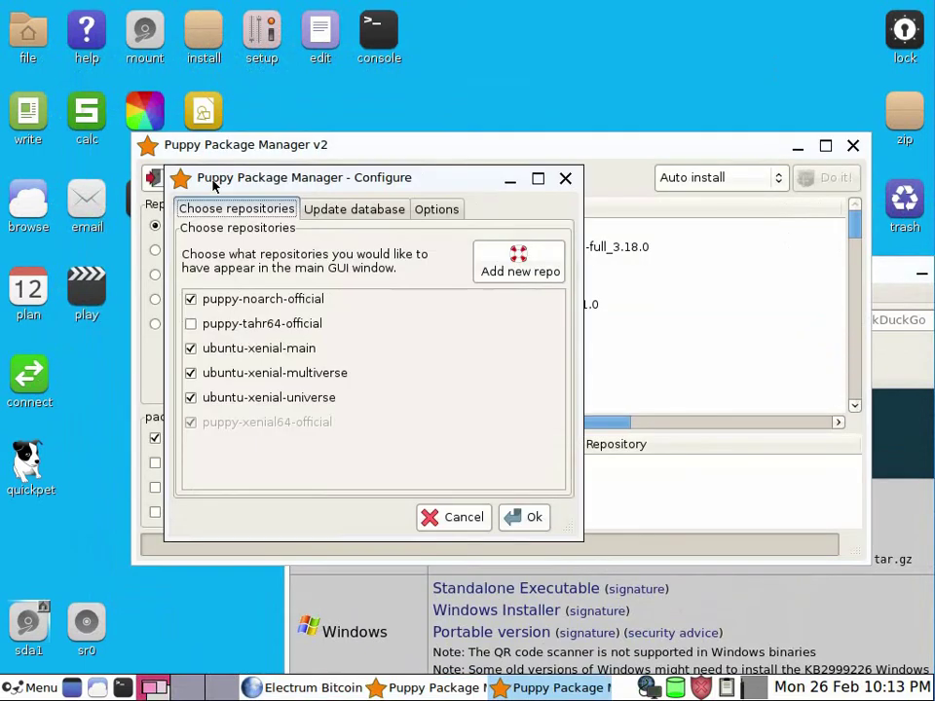
{"action": "left_click", "coordinate": [320, 209]}
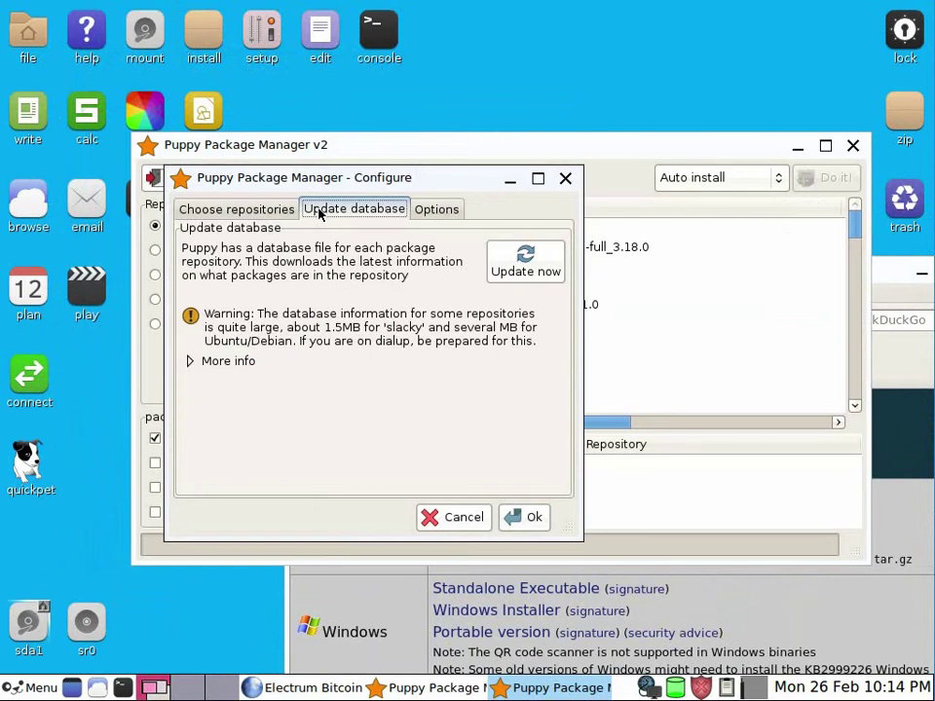
{"action": "left_click", "coordinate": [513, 259]}
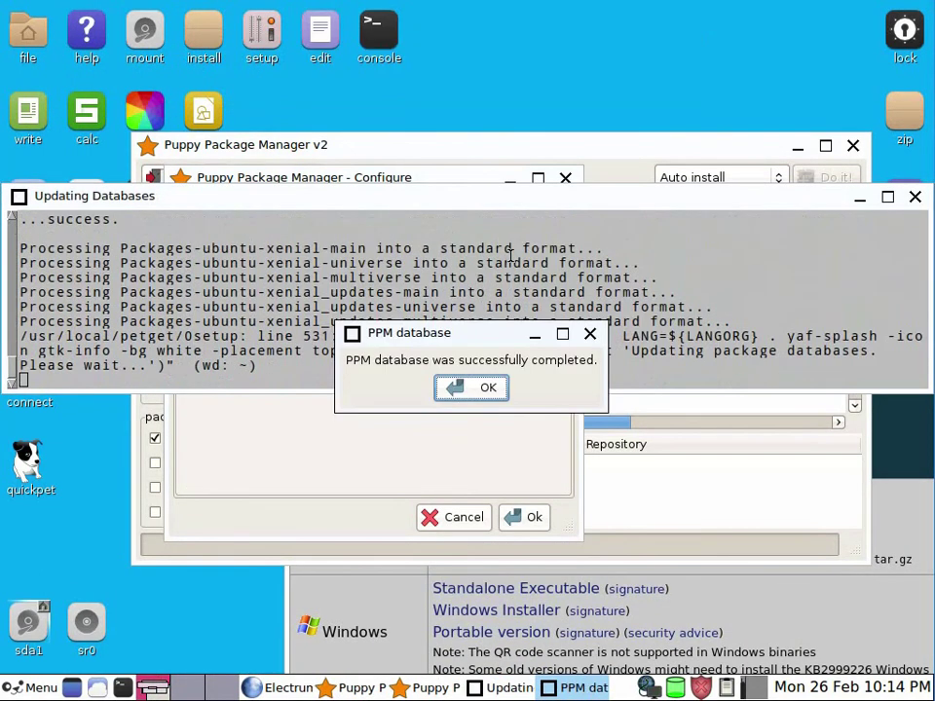
{"action": "left_click", "coordinate": [446, 389]}
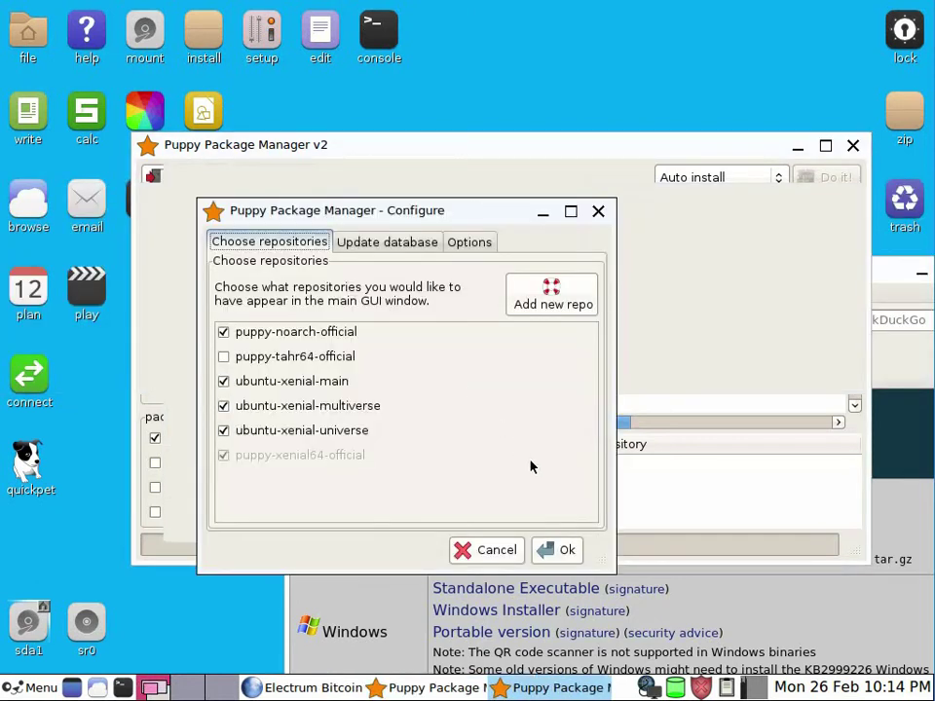
{"action": "left_click", "coordinate": [559, 552]}
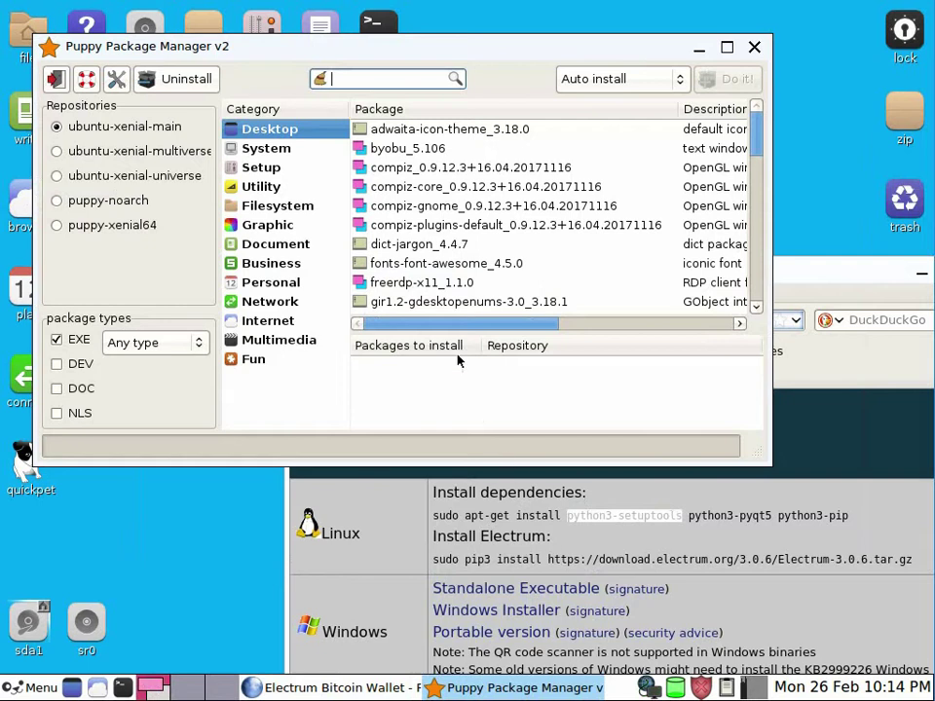
Search the packages for the copied name python3-setuptools and add python3-setuptools_20.7.0-1 to the packages to install.
{"action": "right_click", "coordinate": [376, 79]}
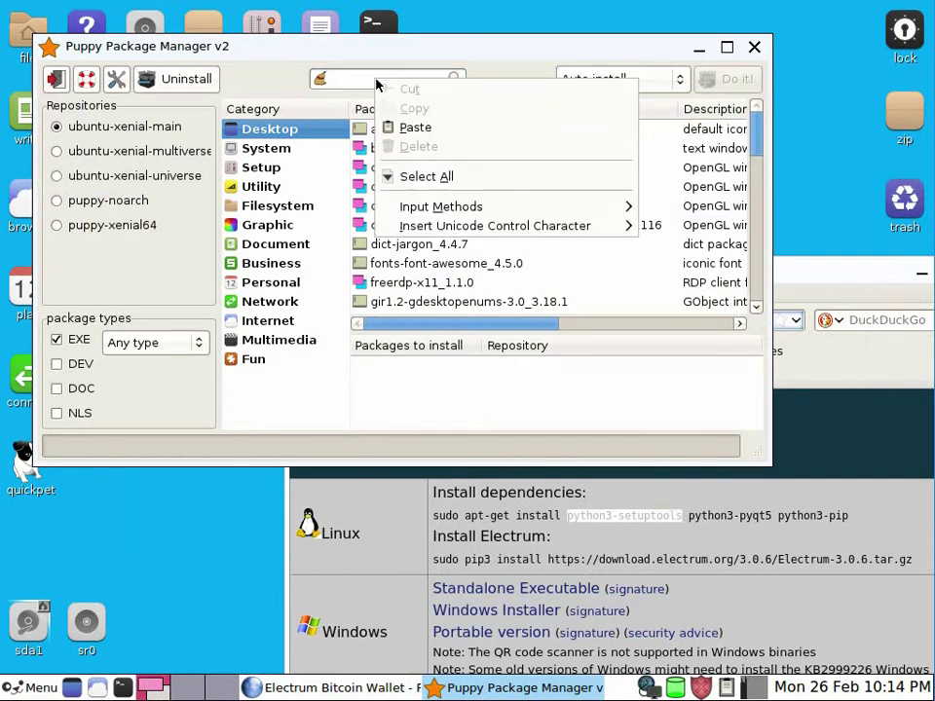
{"action": "left_click", "coordinate": [395, 127]}
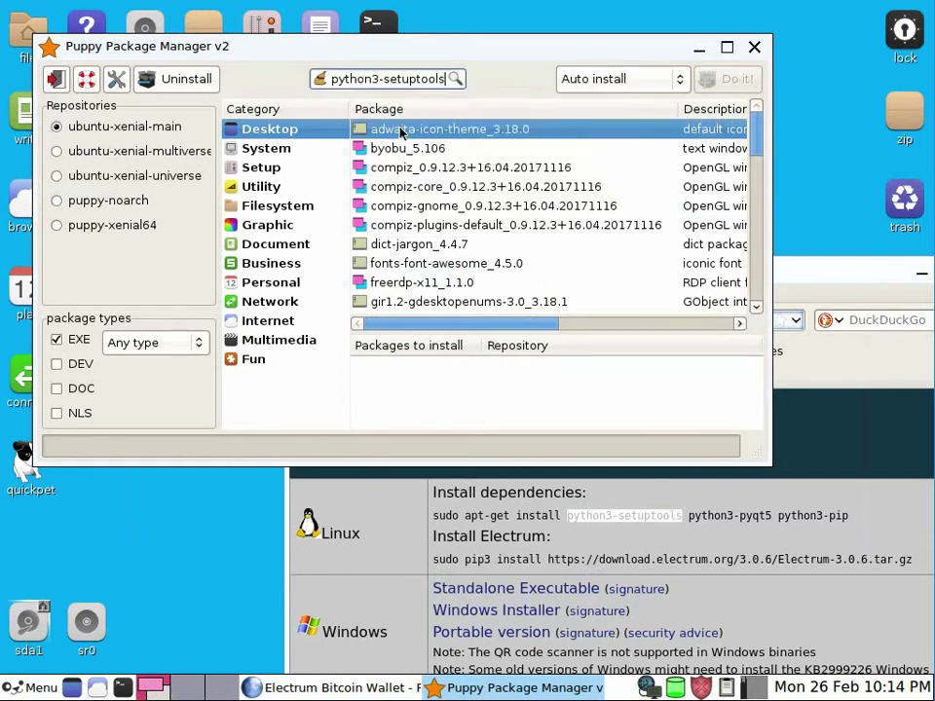
{"action": "left_click", "coordinate": [455, 79]}
{"action": "left_click", "coordinate": [485, 130]}
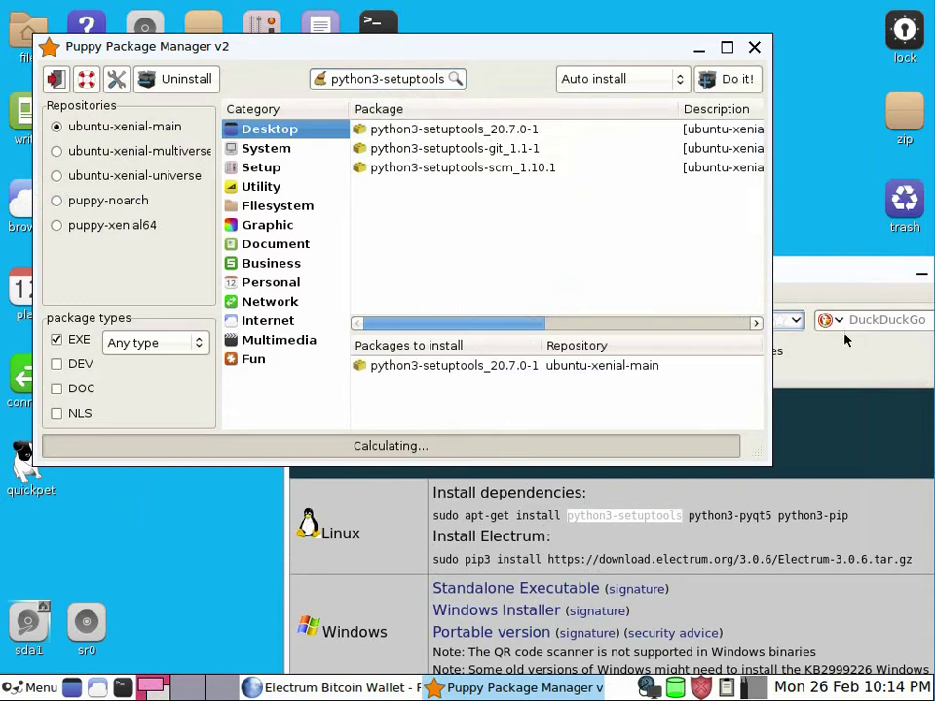
Copy the package name python3-pyqt5 from the Linux dependencies command on the Electrum page.
{"action": "left_click", "coordinate": [691, 516]}
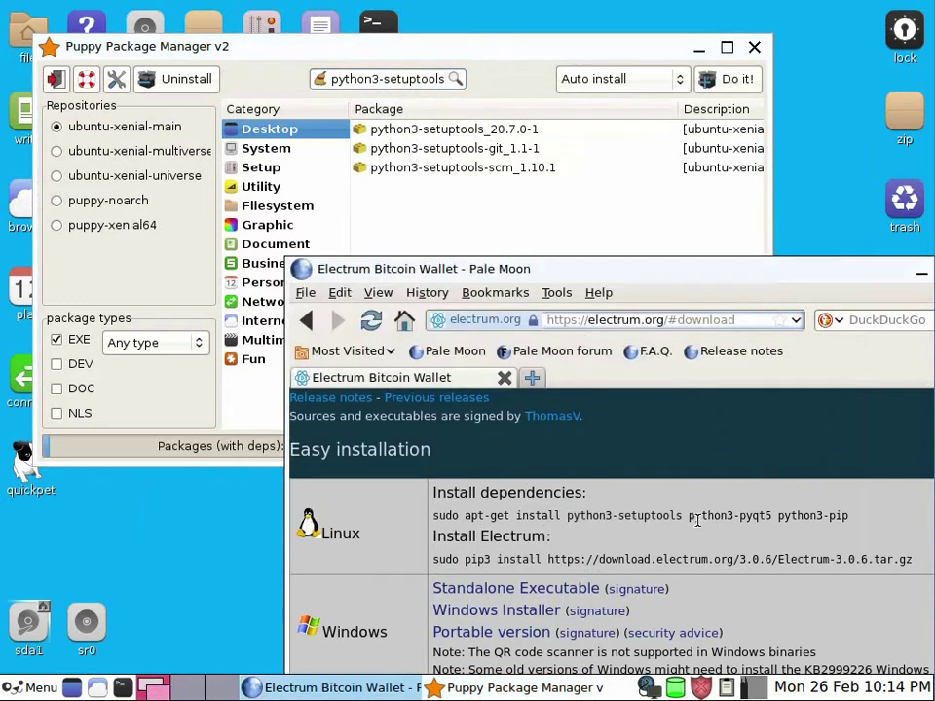
{"action": "left_click_drag", "start_coordinate": [691, 521], "coordinate": [770, 522]}
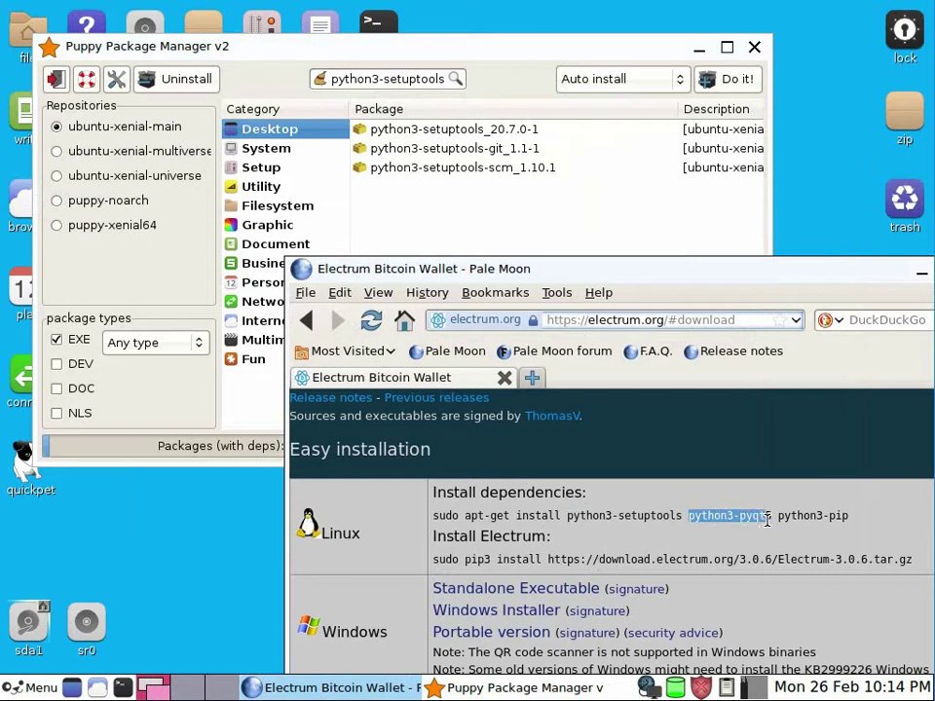
{"action": "right_click", "coordinate": [770, 521]}
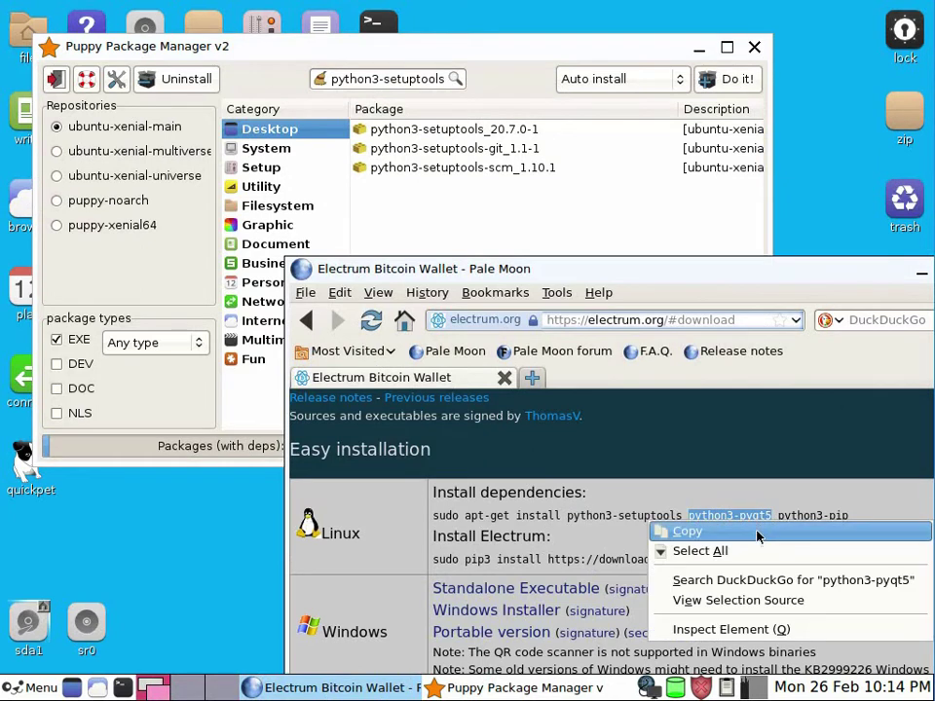
{"action": "left_click", "coordinate": [756, 531]}
Replace the package search with python3-pyqt5 and add python3-pyqt5_5.5.1+dfsg to the packages to install.
{"action": "left_click", "coordinate": [393, 79]}
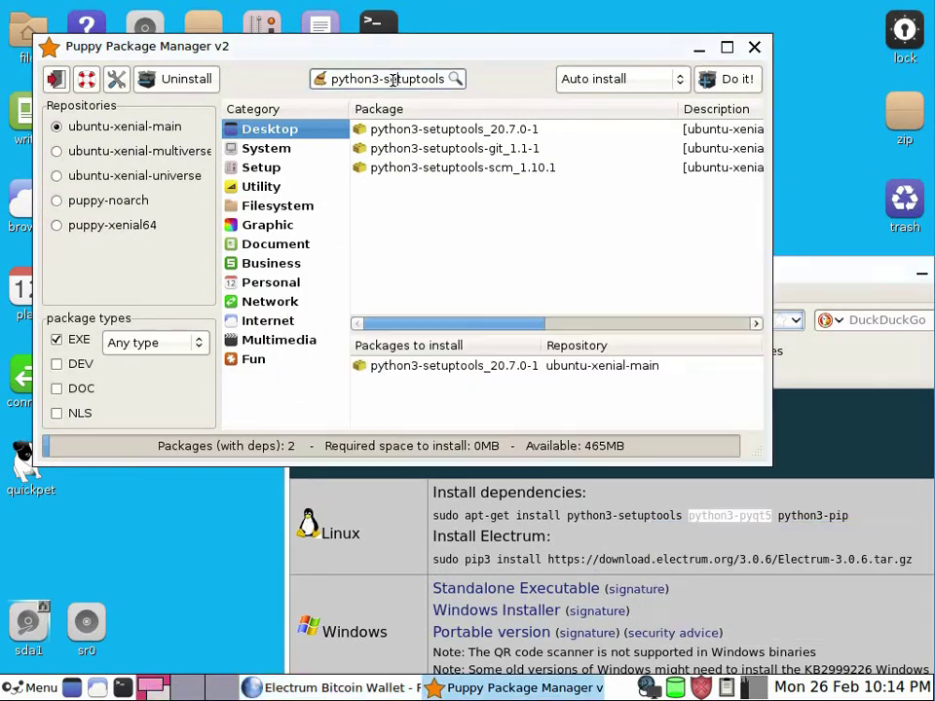
{"action": "key", "text": "BackSpace"}
{"action": "key", "text": "BackSpace"}
{"action": "key", "text": "BackSpace"}
{"action": "key", "text": "BackSpace"}
{"action": "key", "text": "BackSpace"}
{"action": "key", "text": "BackSpace"}
{"action": "key", "text": "BackSpace"}
{"action": "key", "text": "BackSpace"}
{"action": "key", "text": "BackSpace"}
{"action": "key", "text": "BackSpace"}
{"action": "key", "text": "BackSpace"}
{"action": "key", "text": "BackSpace"}
{"action": "key", "text": "BackSpace"}
{"action": "key", "text": "BackSpace"}
{"action": "key", "text": "BackSpace"}
{"action": "key", "text": "BackSpace"}
{"action": "key", "text": "BackSpace"}
{"action": "key", "text": "BackSpace"}
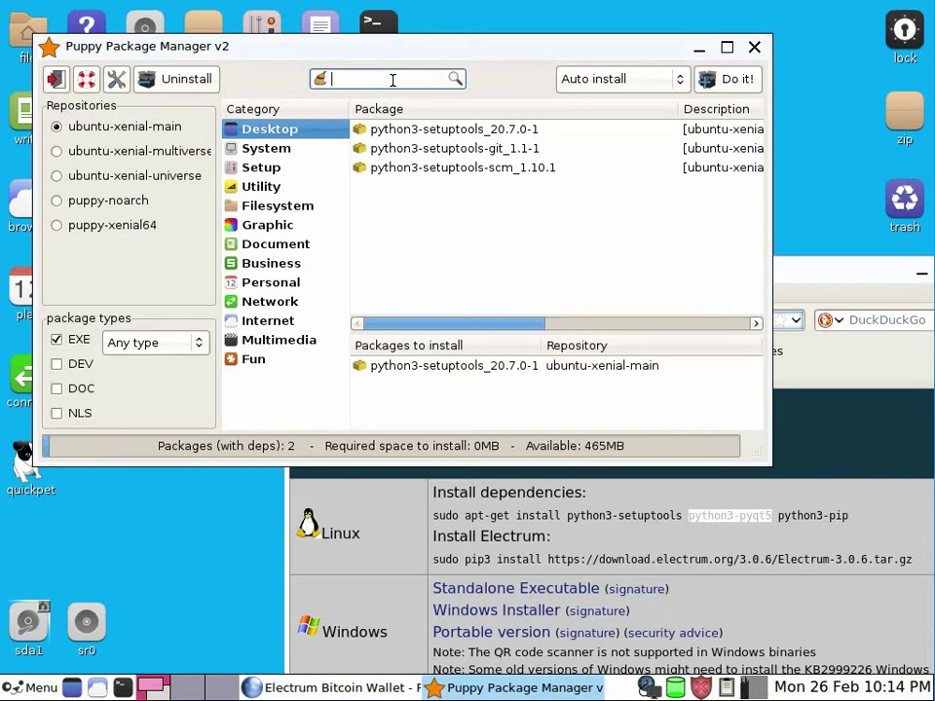
{"action": "right_click", "coordinate": [393, 79]}
{"action": "left_click", "coordinate": [404, 127]}
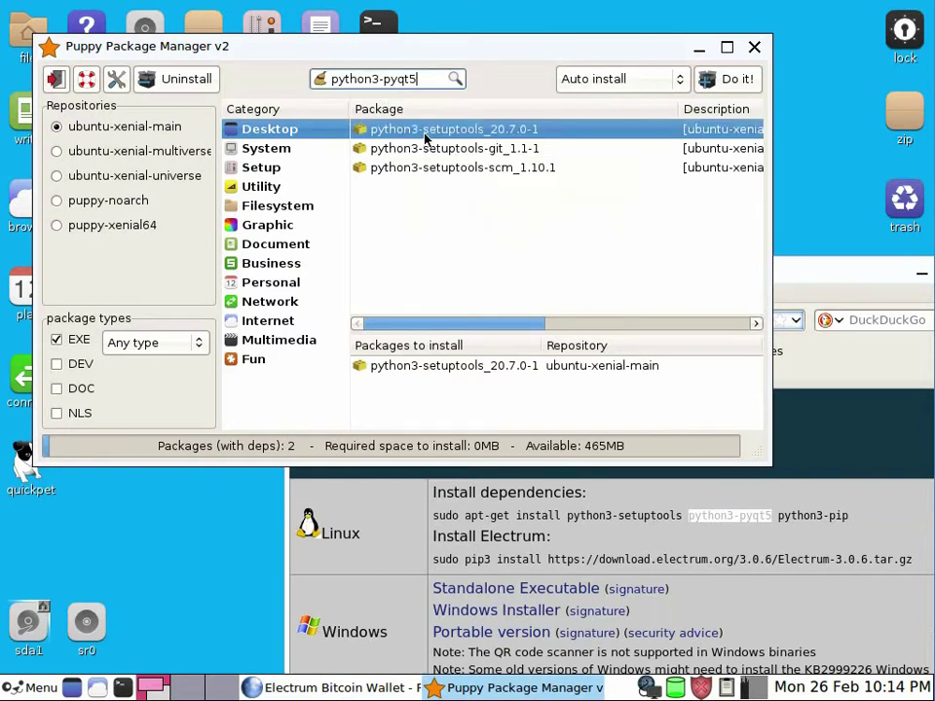
{"action": "left_click", "coordinate": [455, 79]}
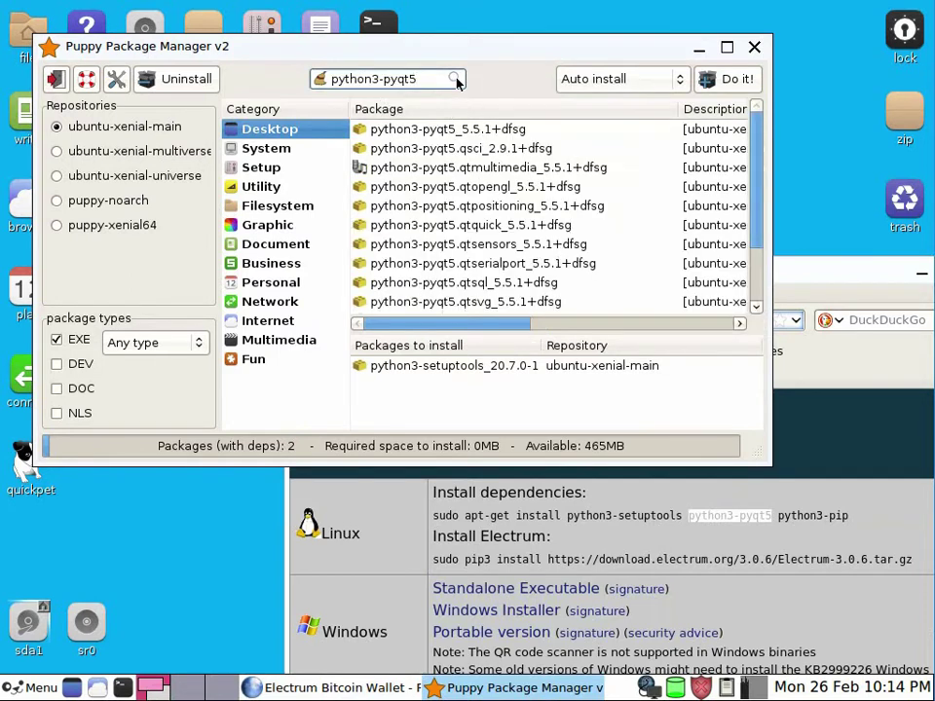
{"action": "left_click", "coordinate": [471, 134]}
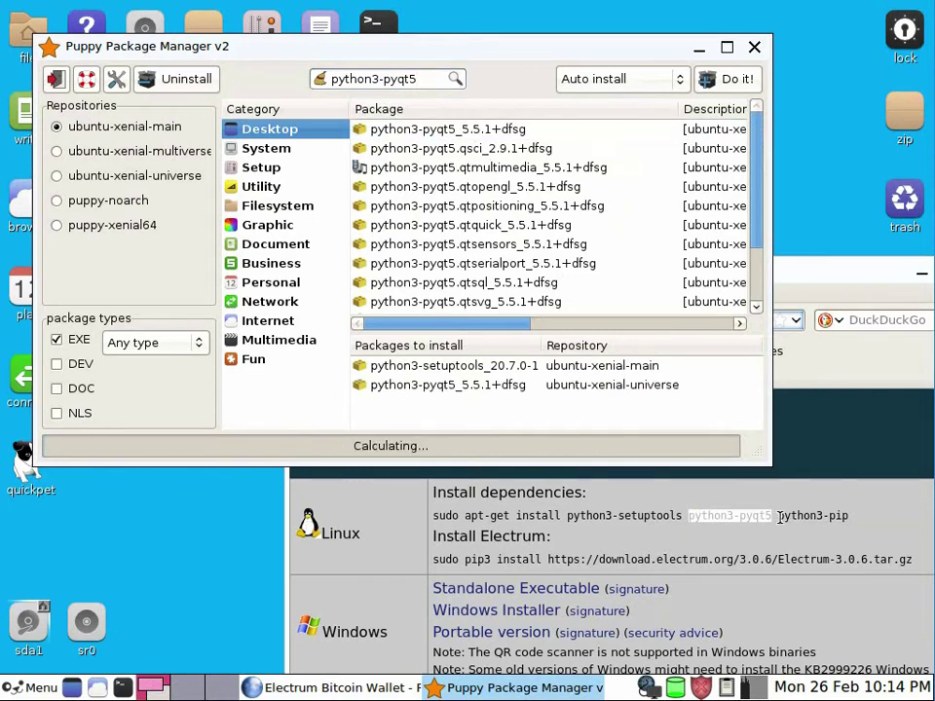
Copy the package name python3-pip from the Linux dependencies command on the Electrum page.
{"action": "left_click_drag", "start_coordinate": [778, 517], "coordinate": [854, 526]}
{"action": "right_click", "coordinate": [850, 526]}
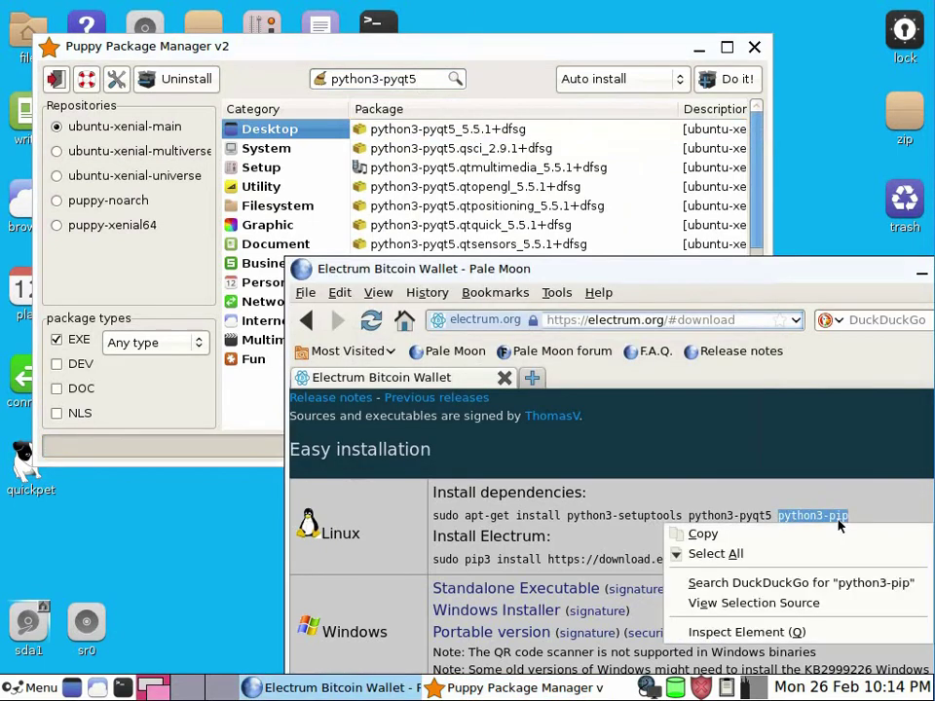
{"action": "left_click", "coordinate": [830, 536]}
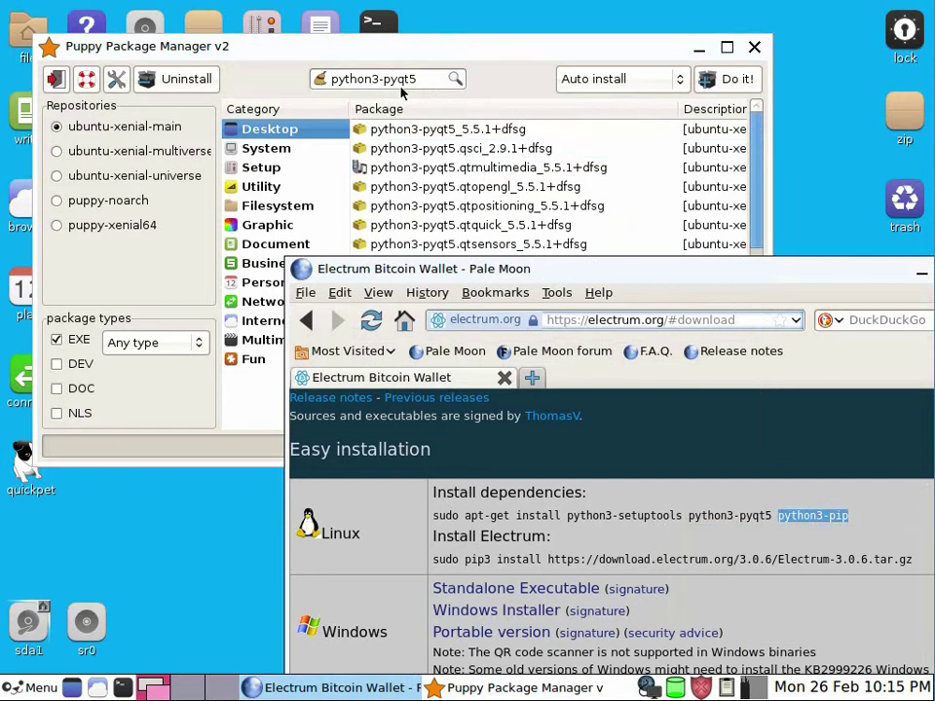
Replace the package search with python3-pip and add python3-pip_8.1.1 to the packages to install.
{"action": "left_click_drag", "start_coordinate": [417, 77], "coordinate": [292, 81]}
{"action": "right_click", "coordinate": [360, 80]}
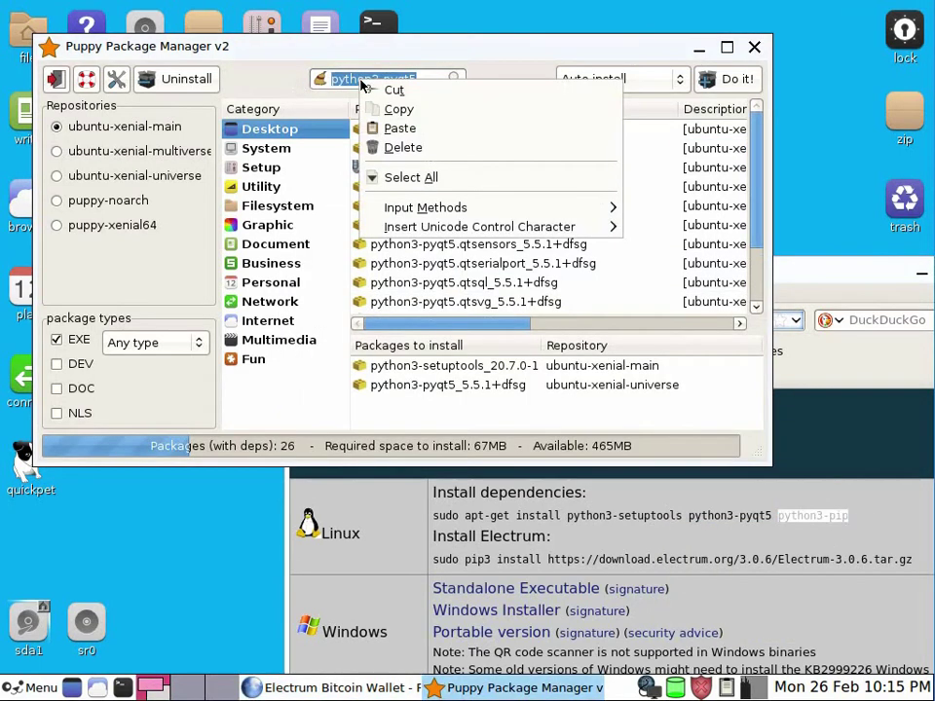
{"action": "left_click", "coordinate": [382, 129]}
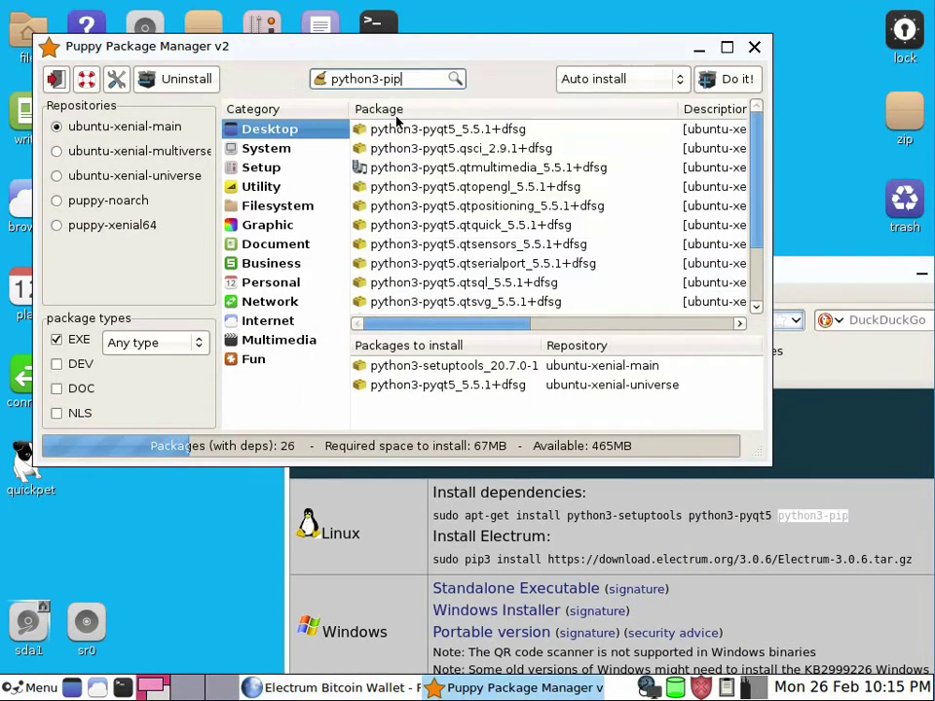
{"action": "left_click", "coordinate": [454, 78]}
{"action": "left_click", "coordinate": [459, 131]}
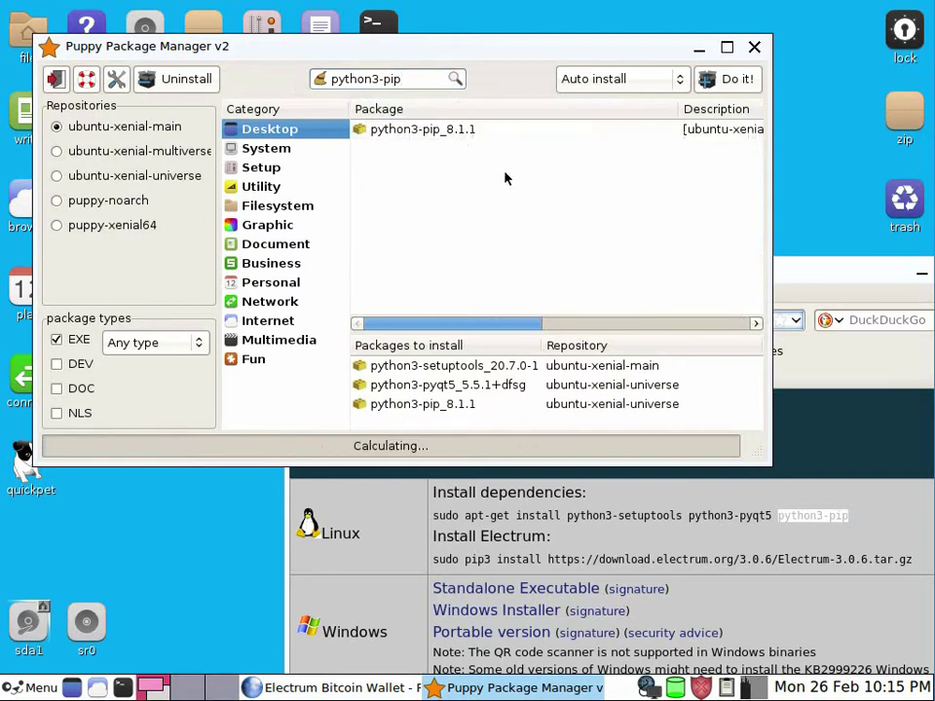
Change the package search to python3-sip and add python3-sip_4.17+dfsg to the packages to install.
{"action": "left_click", "coordinate": [416, 79]}
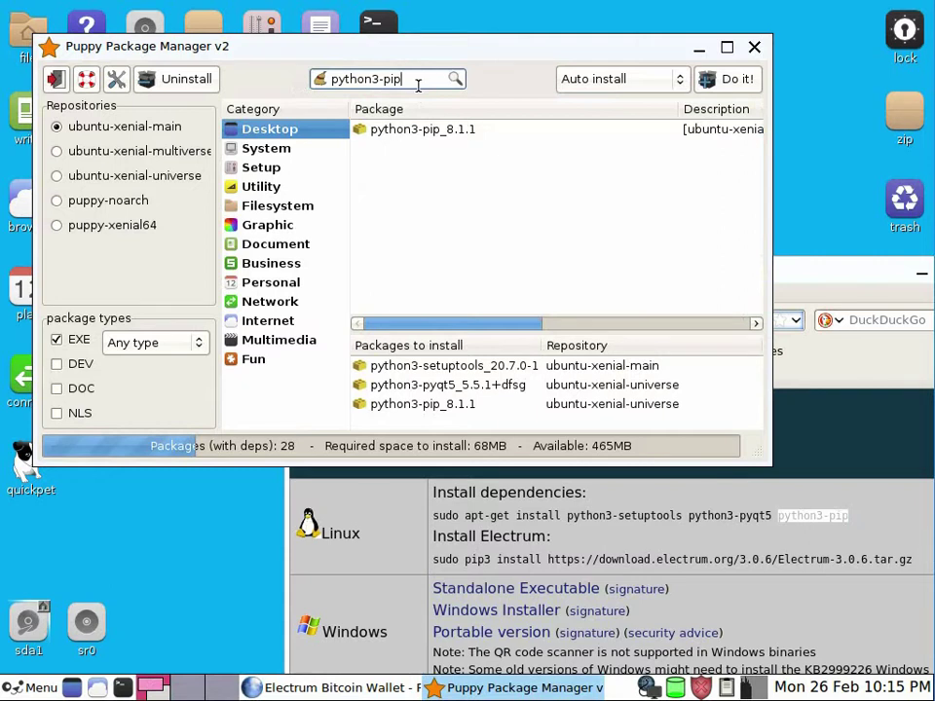
{"action": "key", "text": "BackSpace"}
{"action": "key", "text": "BackSpace"}
{"action": "key", "text": "BackSpace"}
{"action": "type", "text": "sip"}
{"action": "left_click", "coordinate": [455, 78]}
{"action": "left_click", "coordinate": [451, 130]}
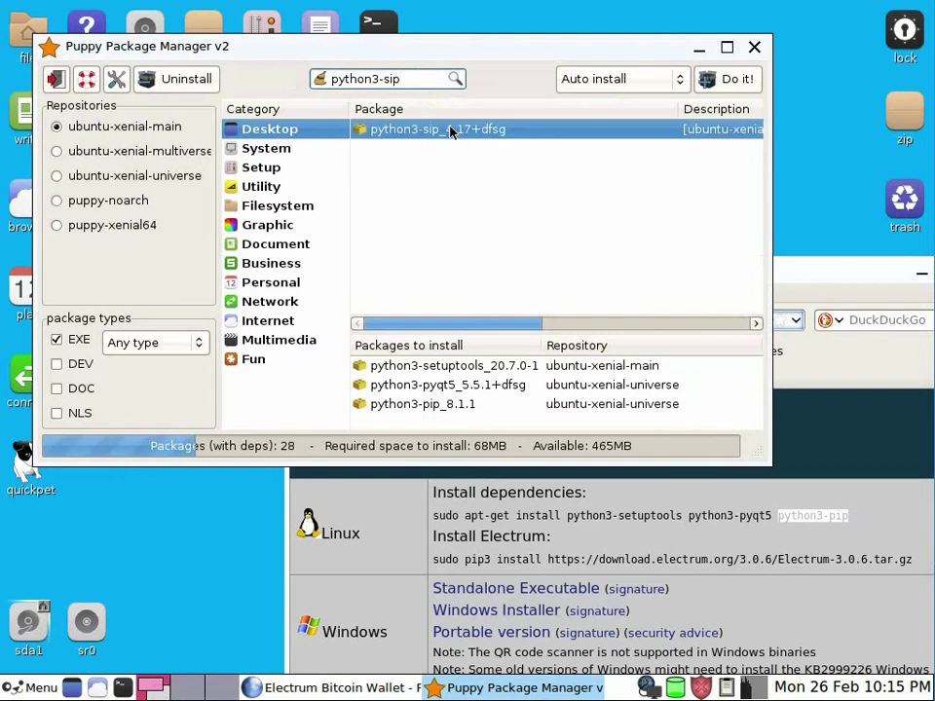
{"action": "left_click", "coordinate": [443, 139]}
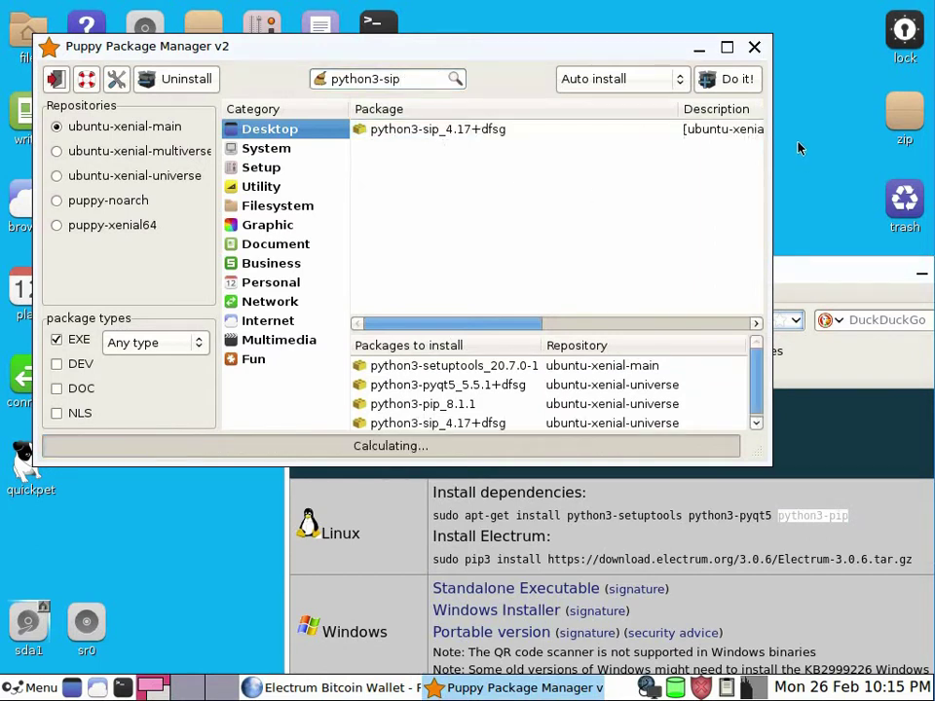
Install the queued packages automatically, review the installation report and close the package manager.
{"action": "left_click", "coordinate": [741, 86]}
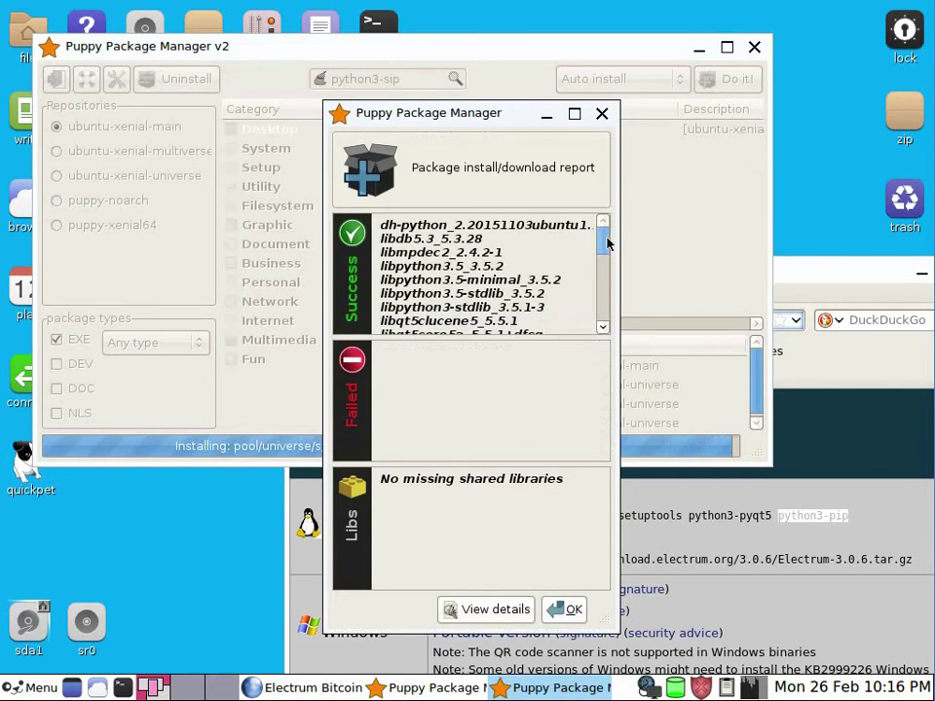
{"action": "left_click_drag", "start_coordinate": [605, 240], "coordinate": [603, 332]}
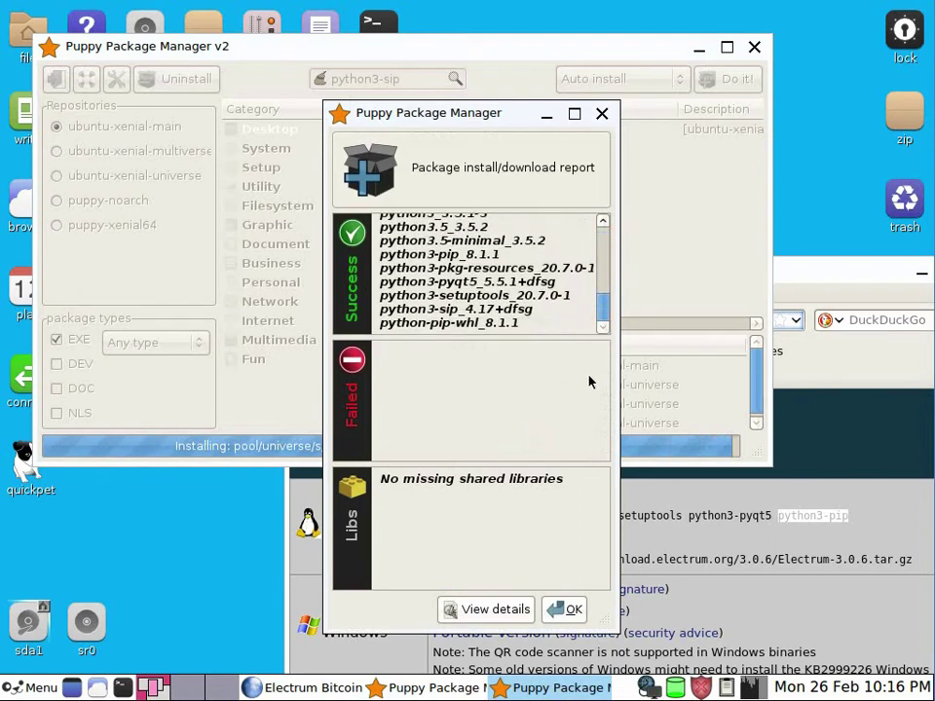
{"action": "left_click", "coordinate": [573, 611]}
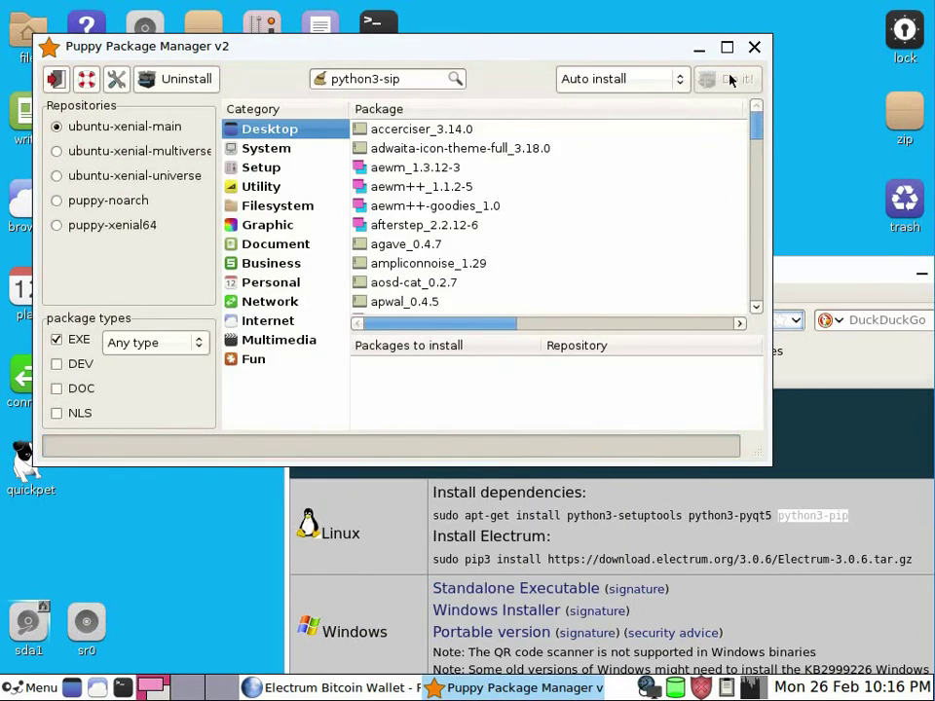
{"action": "left_click", "coordinate": [755, 48]}
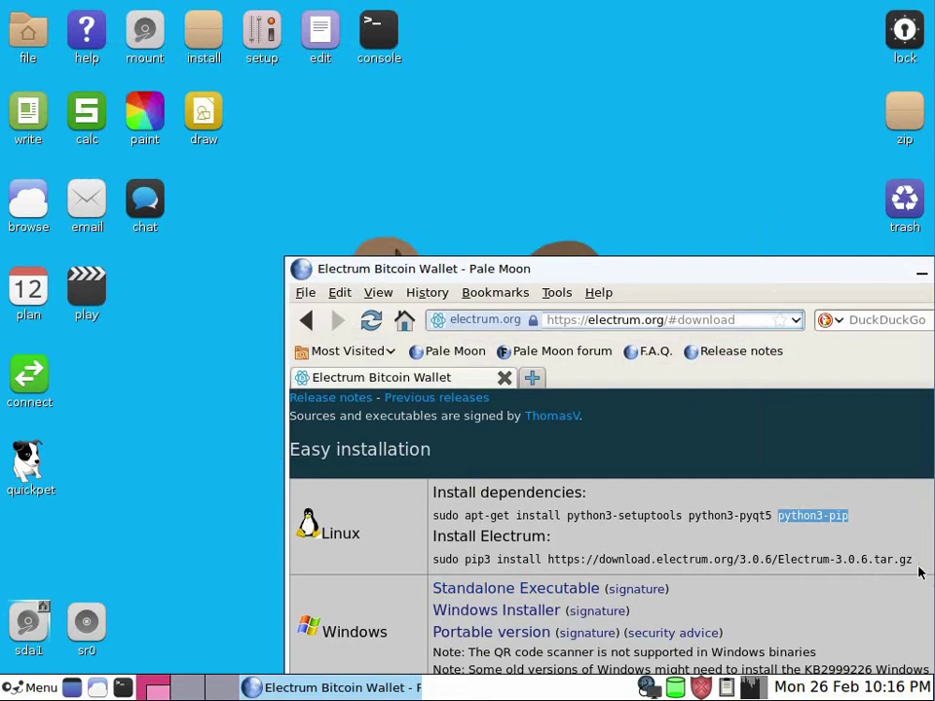
Copy the Electrum install command from the download page, starting at pip3 and leaving out sudo.
{"action": "left_click_drag", "start_coordinate": [918, 567], "coordinate": [464, 559]}
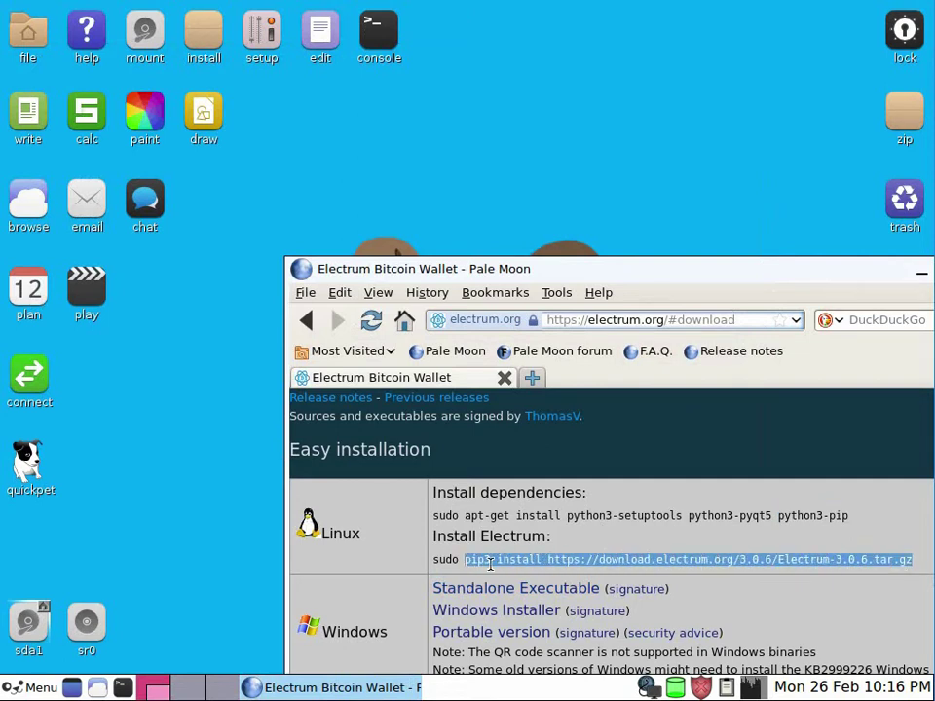
{"action": "right_click", "coordinate": [541, 563]}
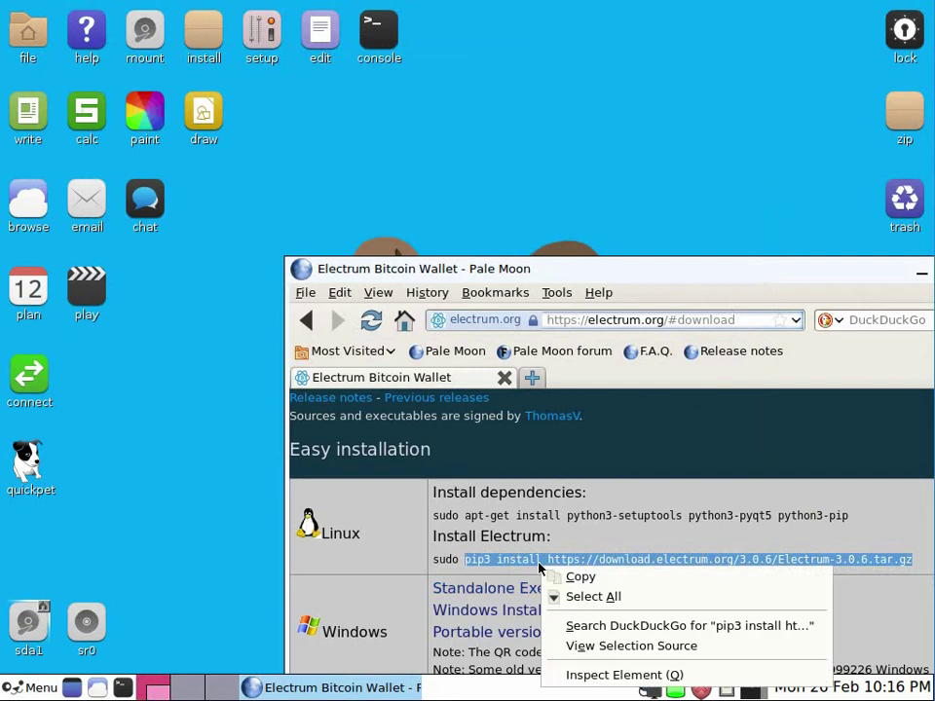
{"action": "left_click", "coordinate": [576, 577]}
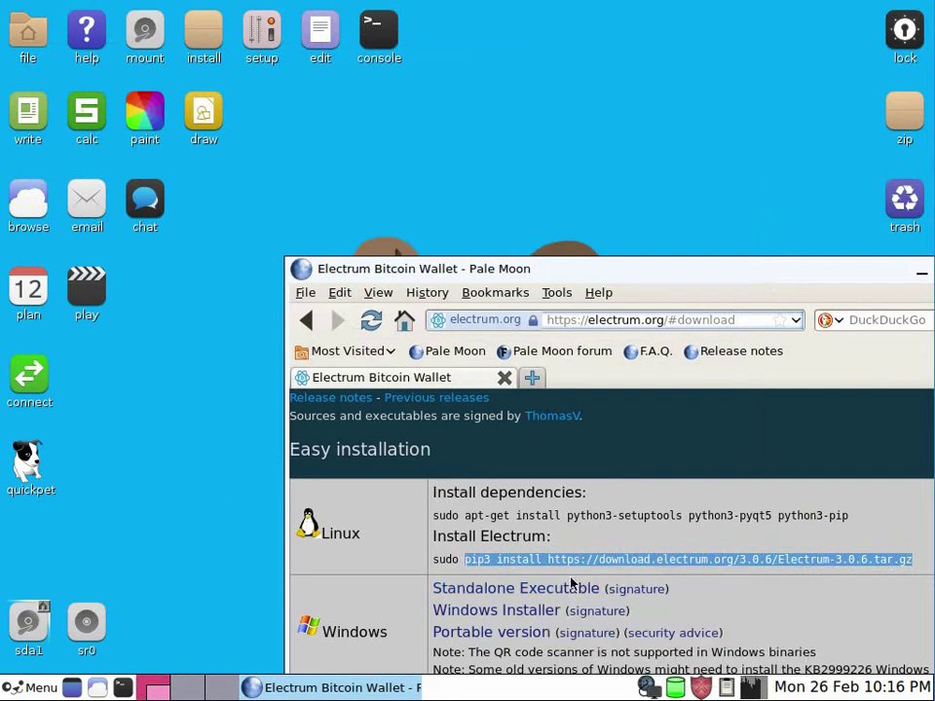
{"action": "left_click", "coordinate": [124, 689]}
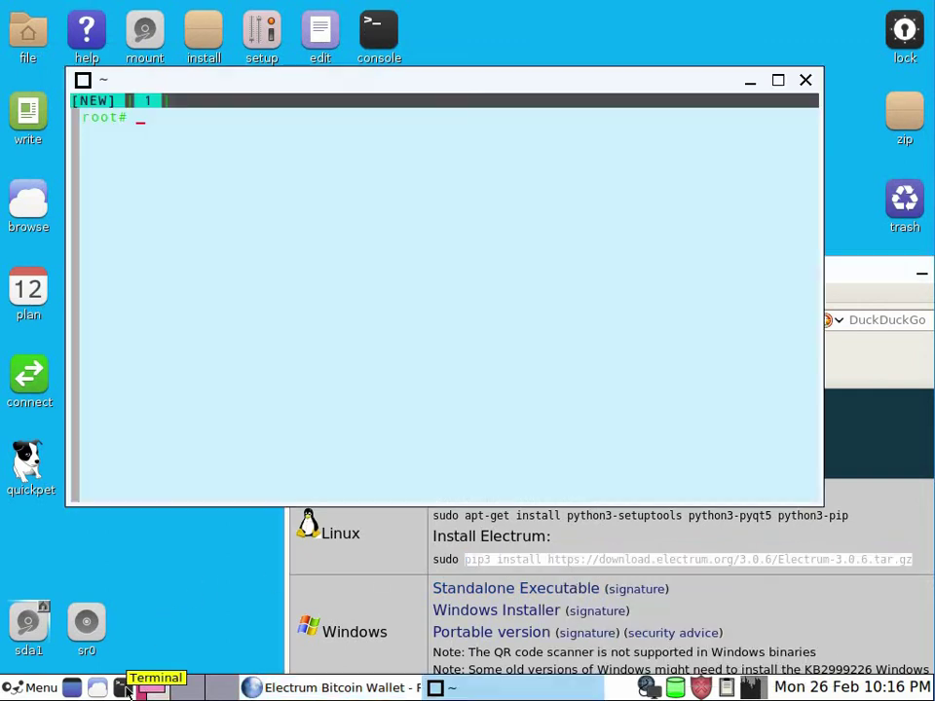
{"action": "middle_click", "coordinate": [341, 150]}
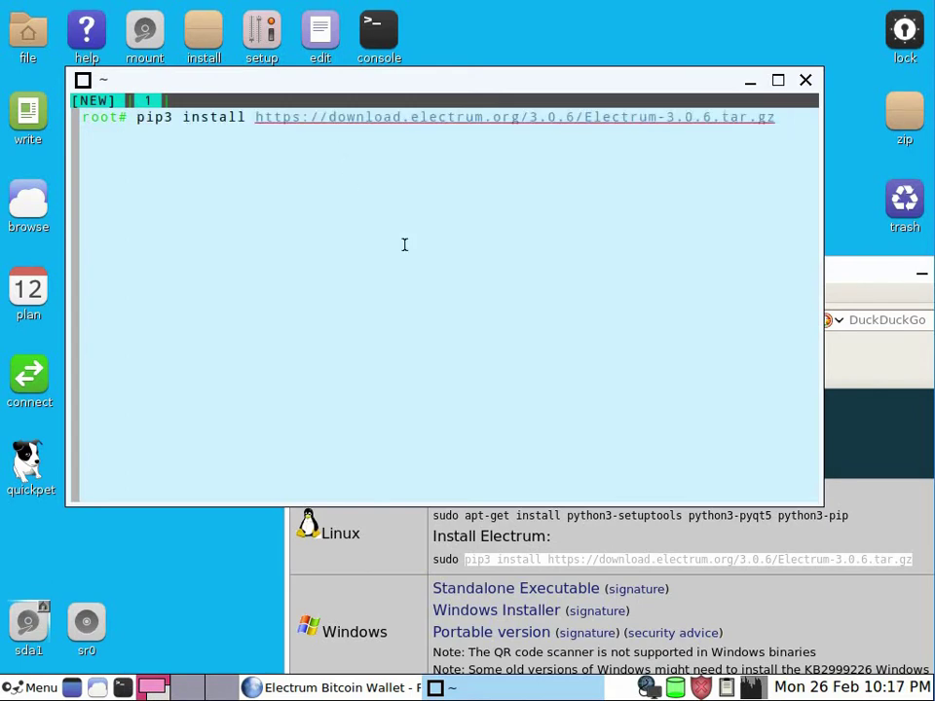
{"action": "key", "text": "Return"}
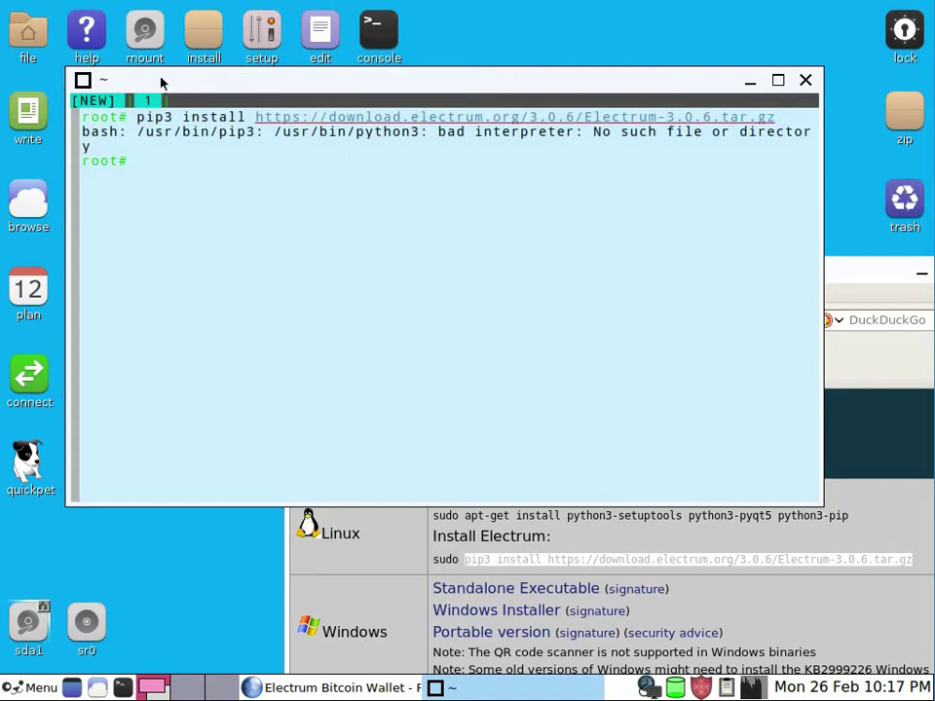
Open the /usr/bin folder in the file manager and find the python3 link and the python3.5 file.
{"action": "left_click", "coordinate": [33, 33]}
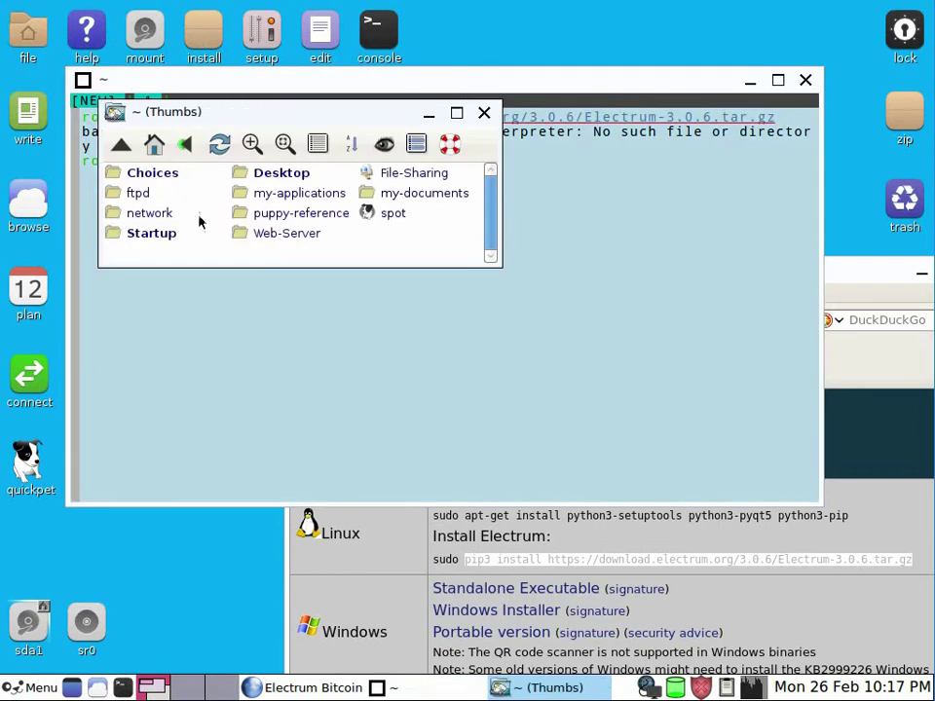
{"action": "left_click", "coordinate": [123, 148]}
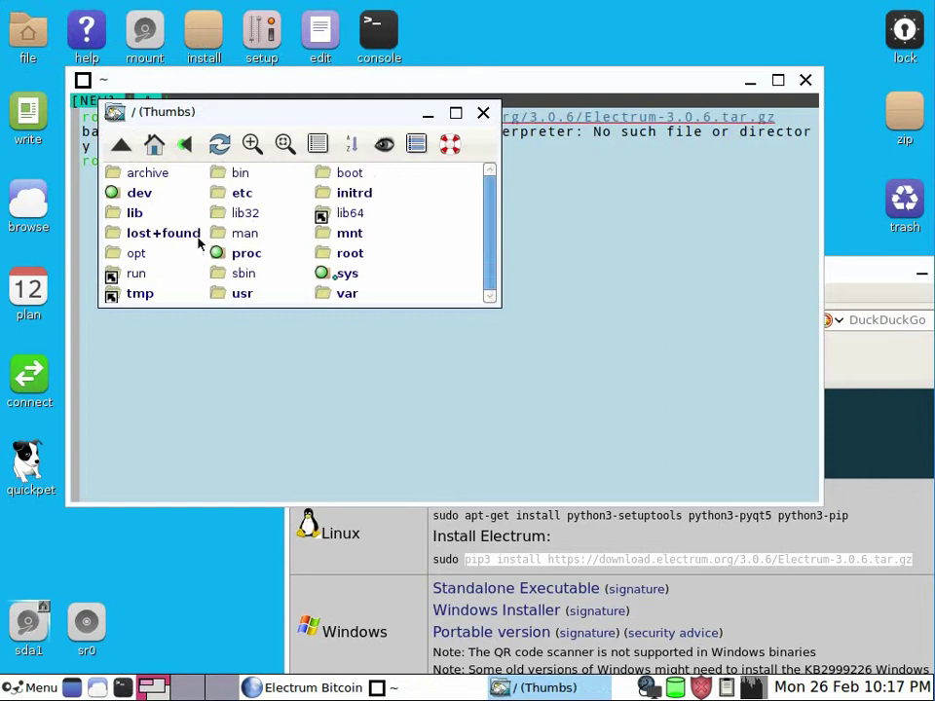
{"action": "left_click", "coordinate": [218, 292]}
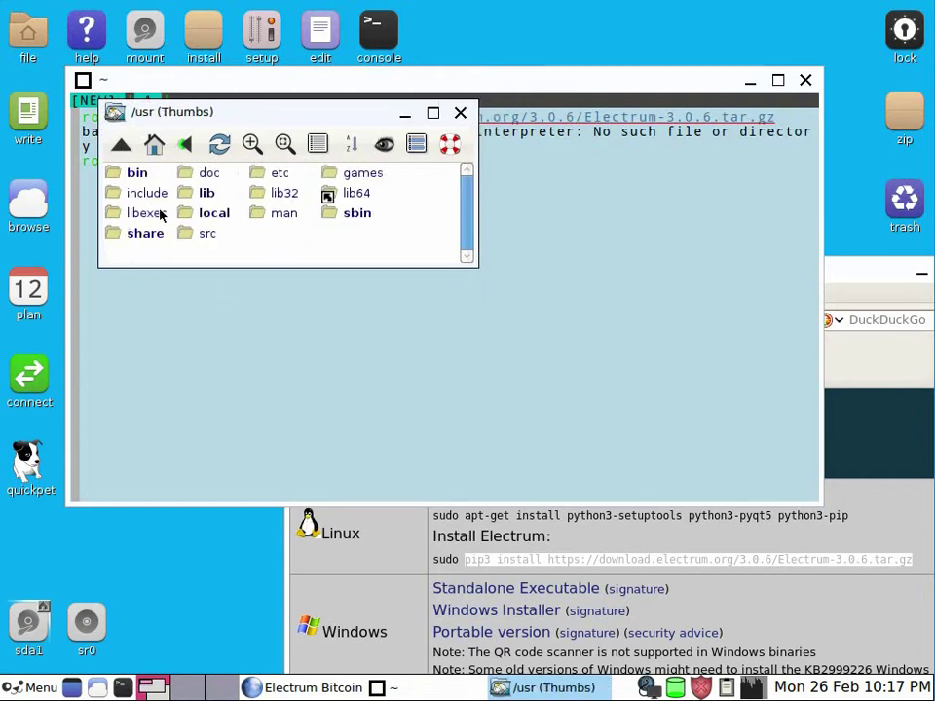
{"action": "left_click", "coordinate": [137, 175]}
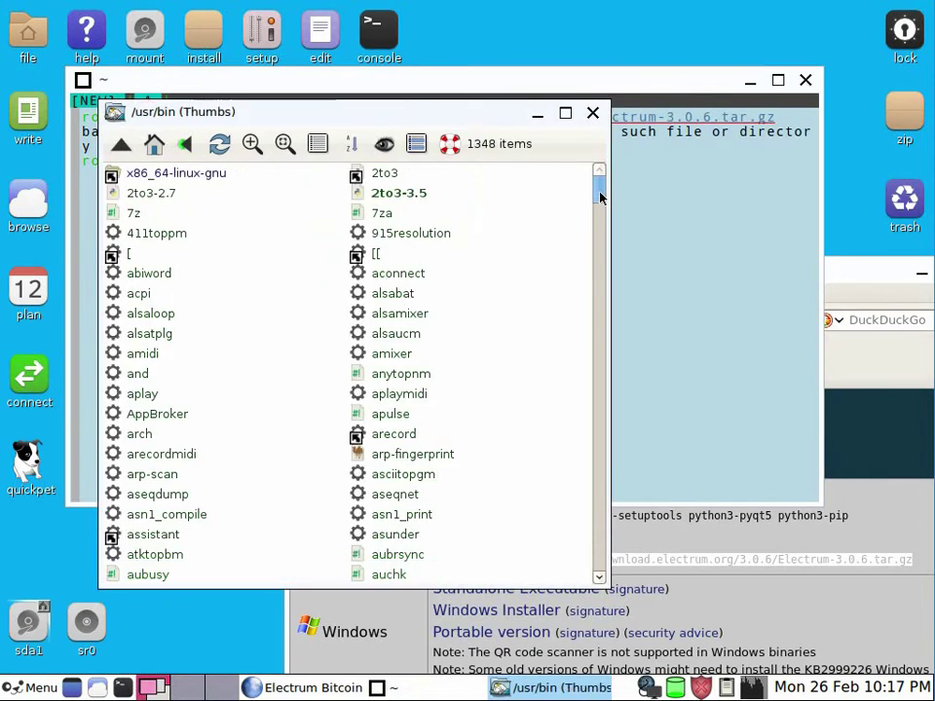
{"action": "left_click_drag", "start_coordinate": [599, 190], "coordinate": [601, 458]}
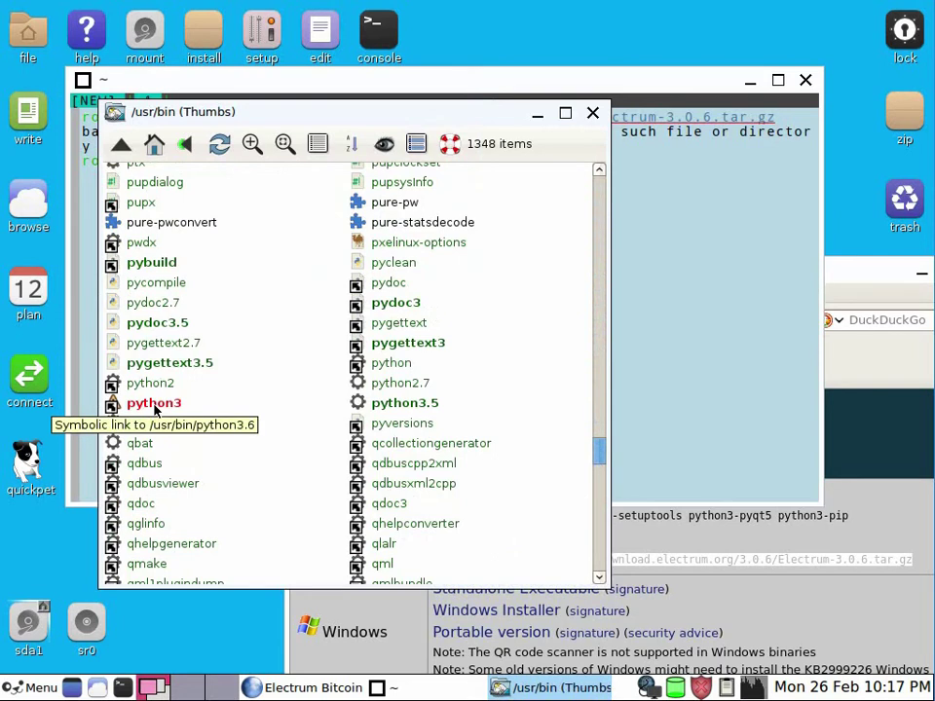
Rename the python3.5 file to /usr/bin/python3, replacing the broken python3 link.
{"action": "right_click", "coordinate": [435, 411]}
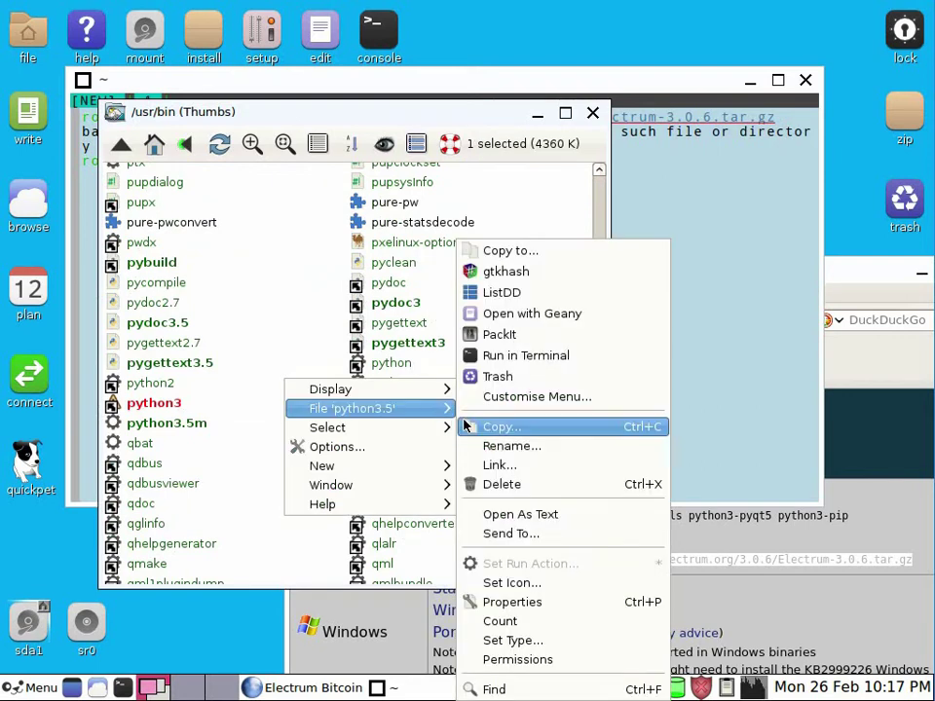
{"action": "left_click", "coordinate": [562, 453]}
{"action": "left_click", "coordinate": [590, 485]}
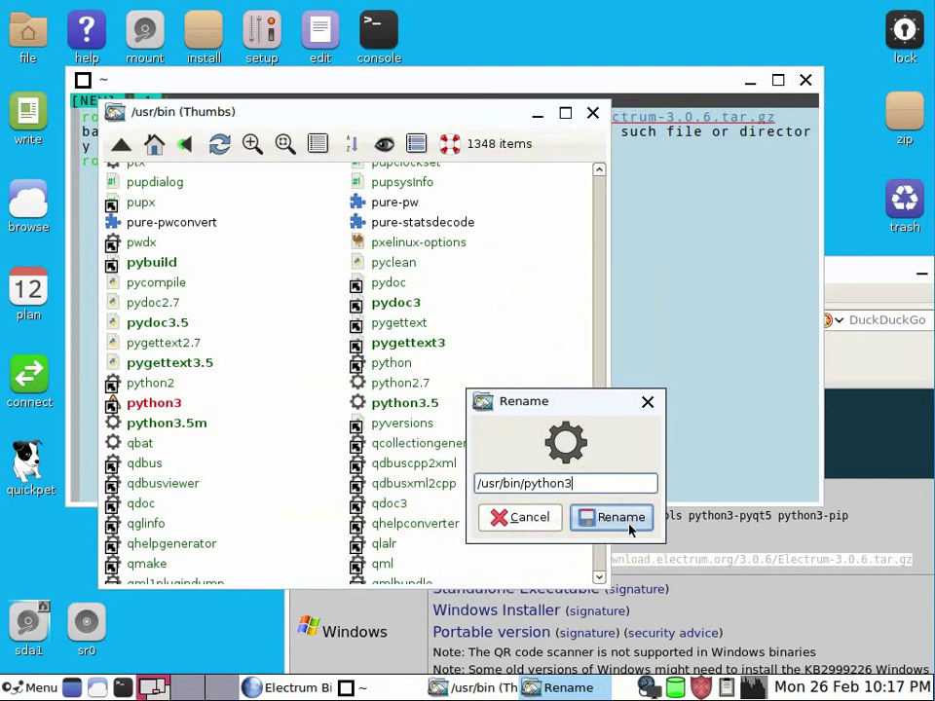
{"action": "left_click", "coordinate": [621, 517]}
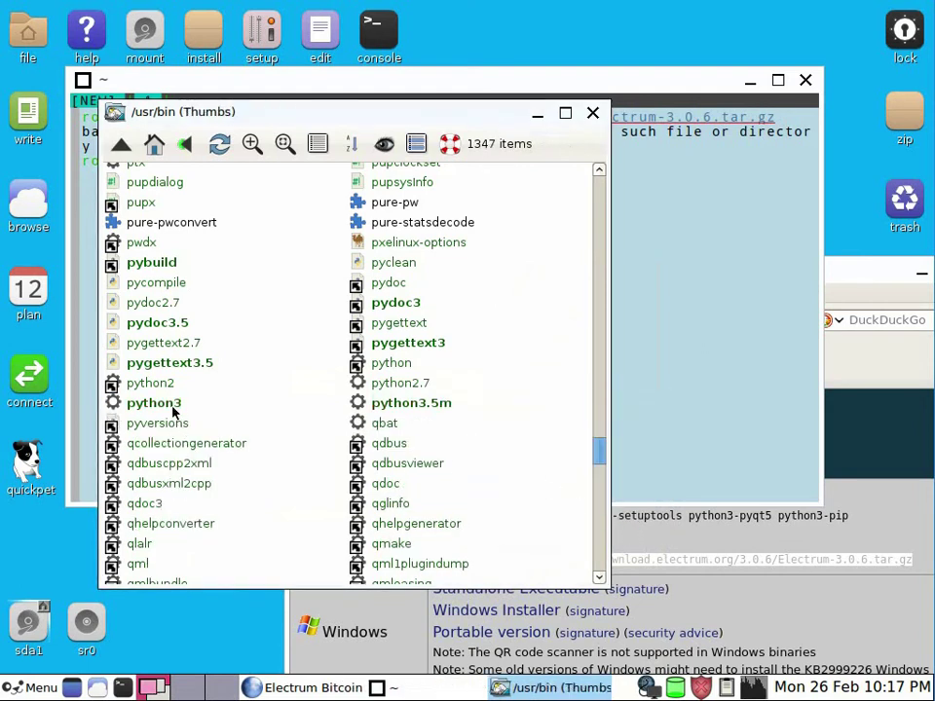
Close the file manager and rerun the pip3 install command for Electrum 3.0.6 in the terminal.
{"action": "left_click", "coordinate": [593, 115]}
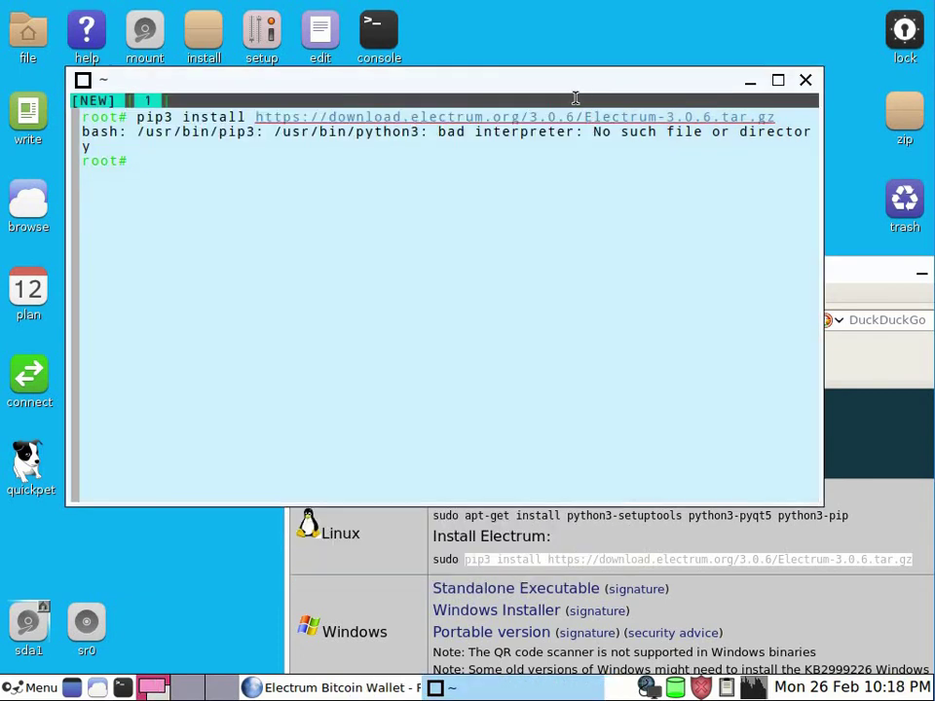
{"action": "key", "text": "Up"}
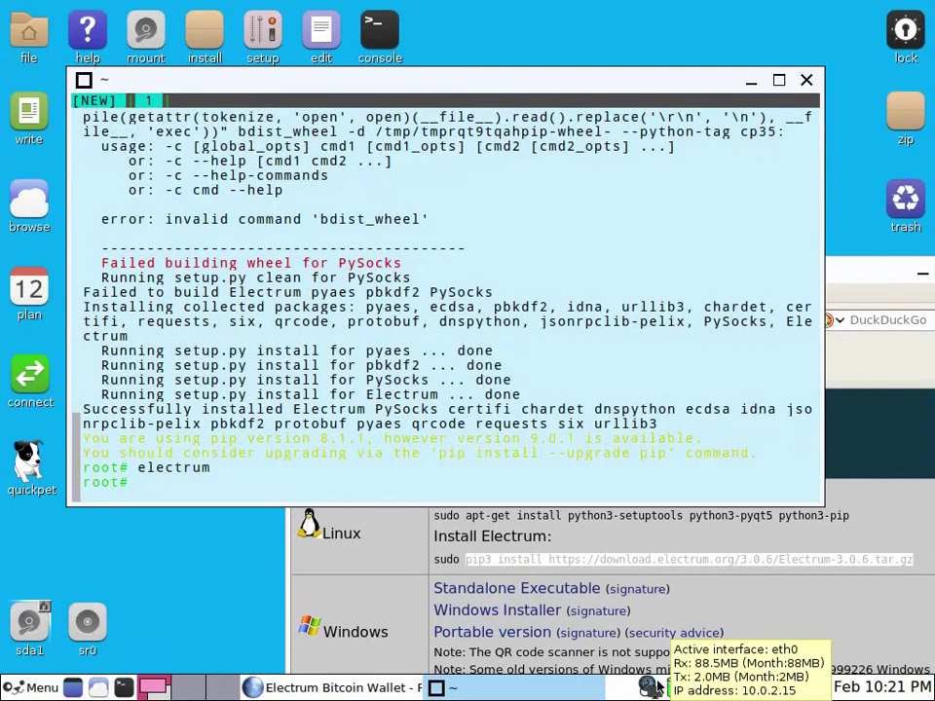
Disconnect the computer from the network and launch electrum from the terminal.
{"action": "right_click", "coordinate": [658, 688]}
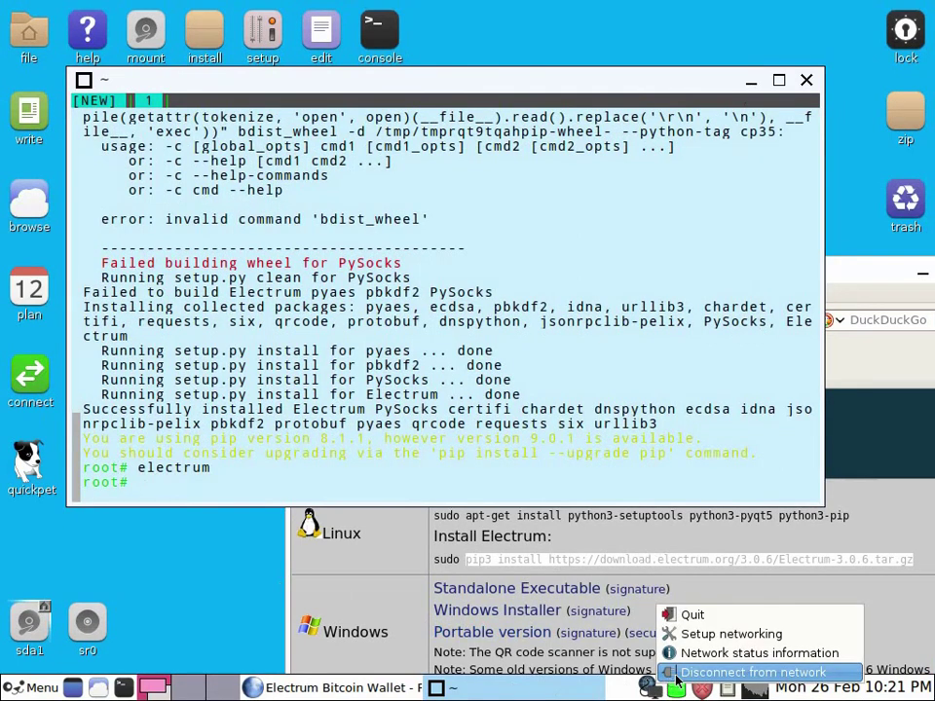
{"action": "left_click", "coordinate": [679, 673]}
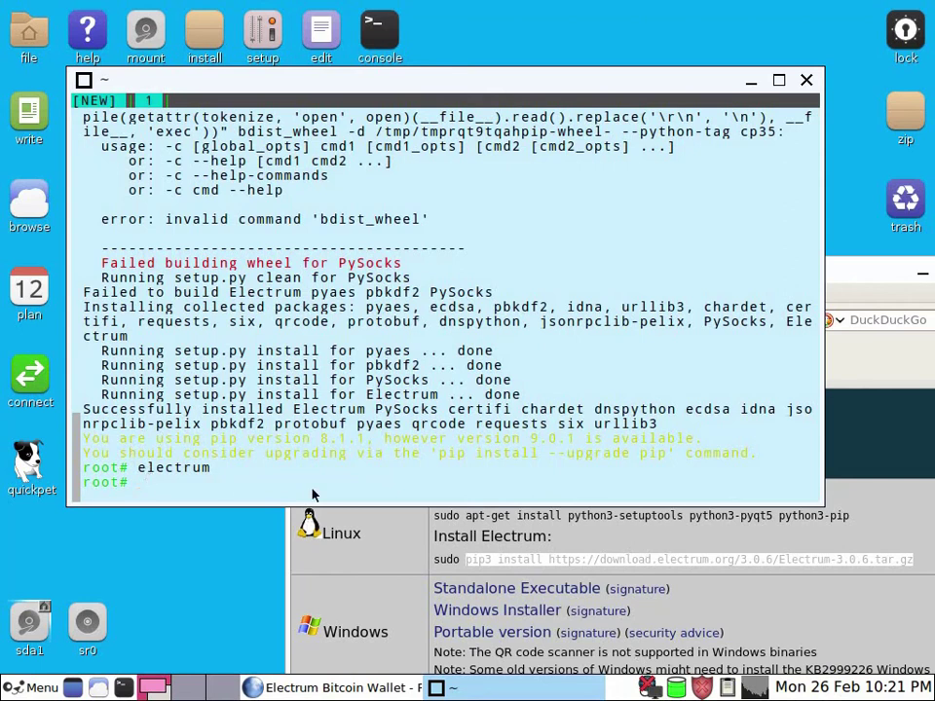
{"action": "key", "text": "Up"}
{"action": "key", "text": "Return"}
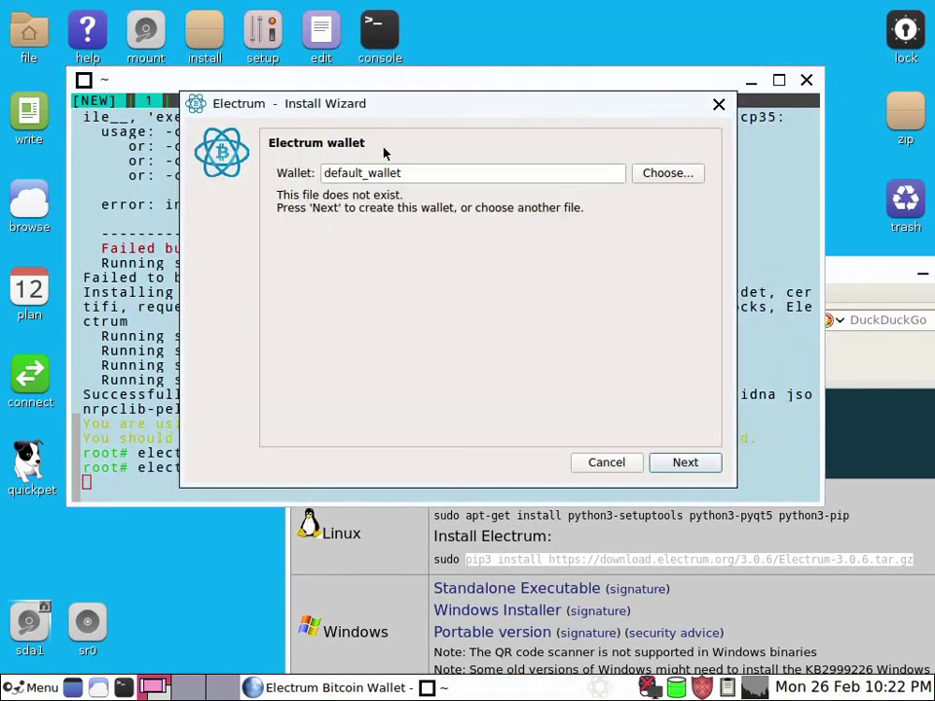
Name the new wallet OfflineWallet and set it up as a standard wallet with a newly created seed.
{"action": "left_click_drag", "start_coordinate": [373, 175], "coordinate": [308, 168]}
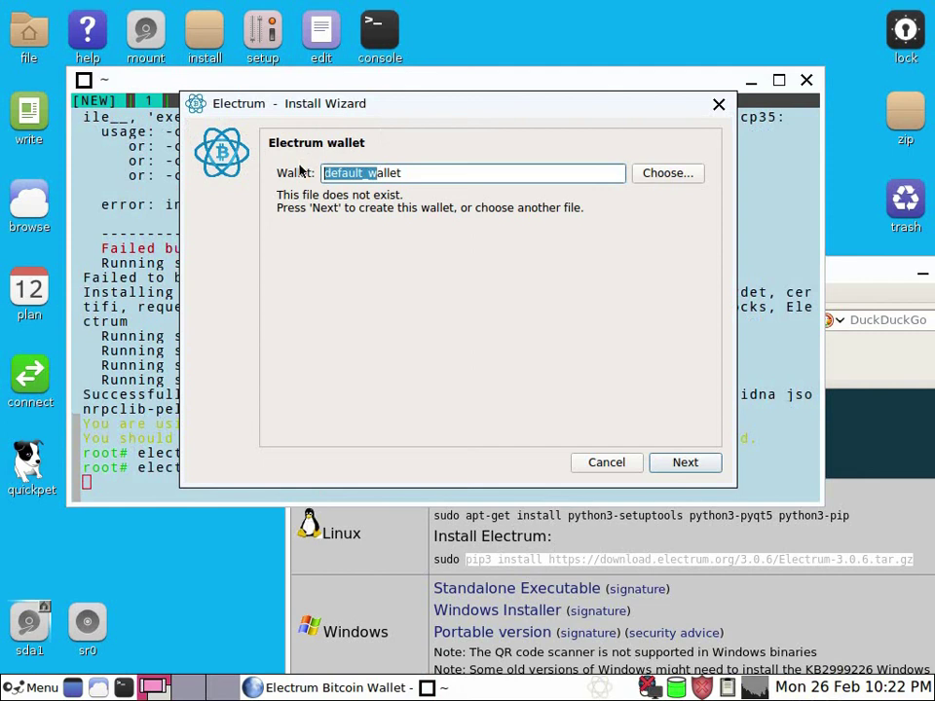
{"action": "type", "text": "OfflineW"}
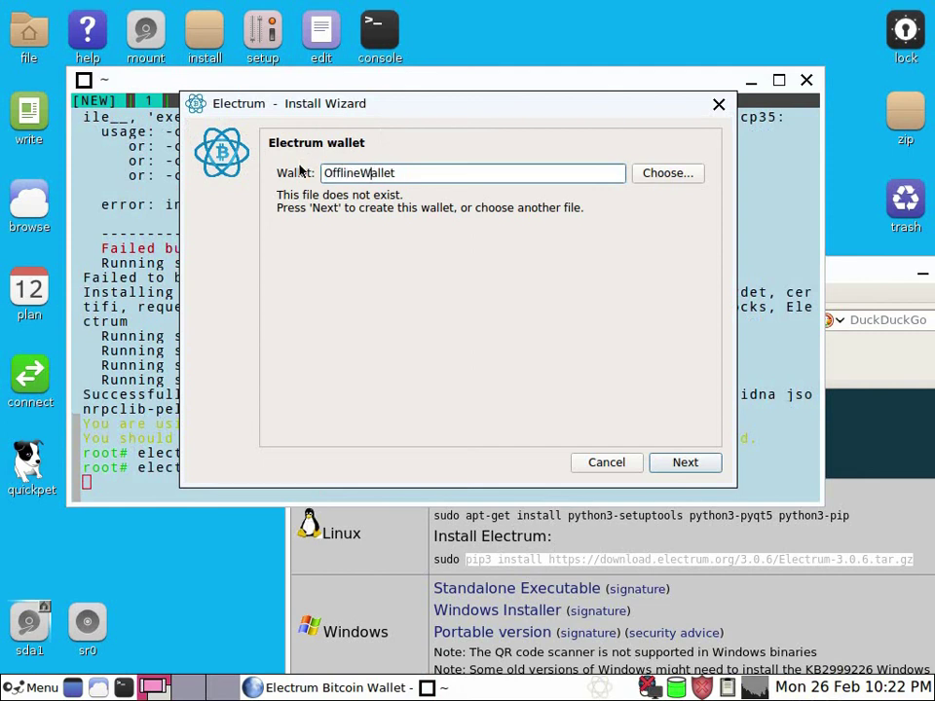
{"action": "key", "text": "Return"}
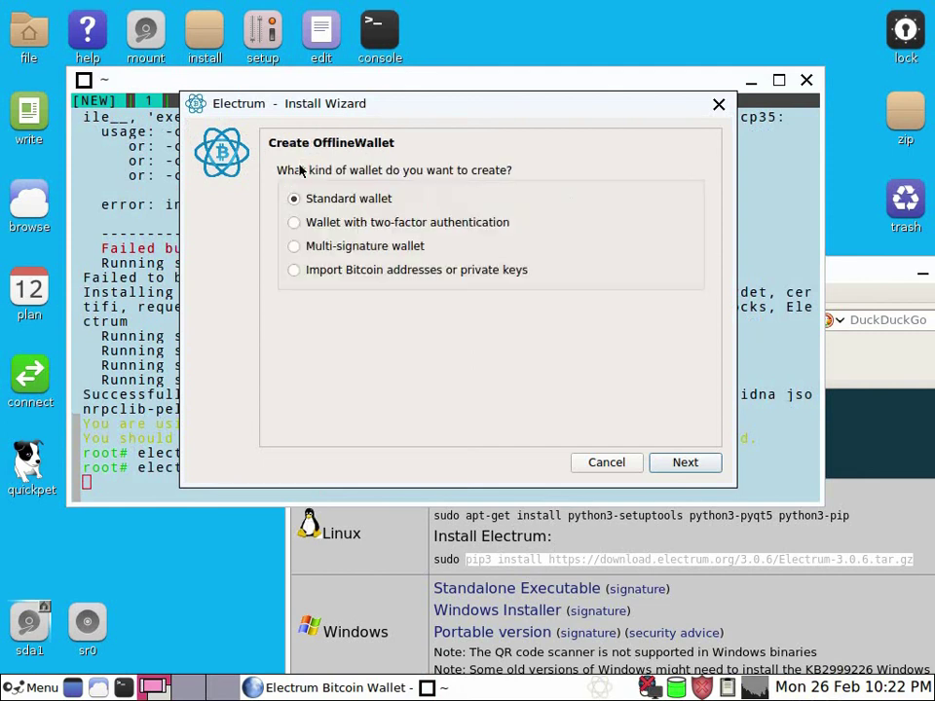
{"action": "key", "text": "Return"}
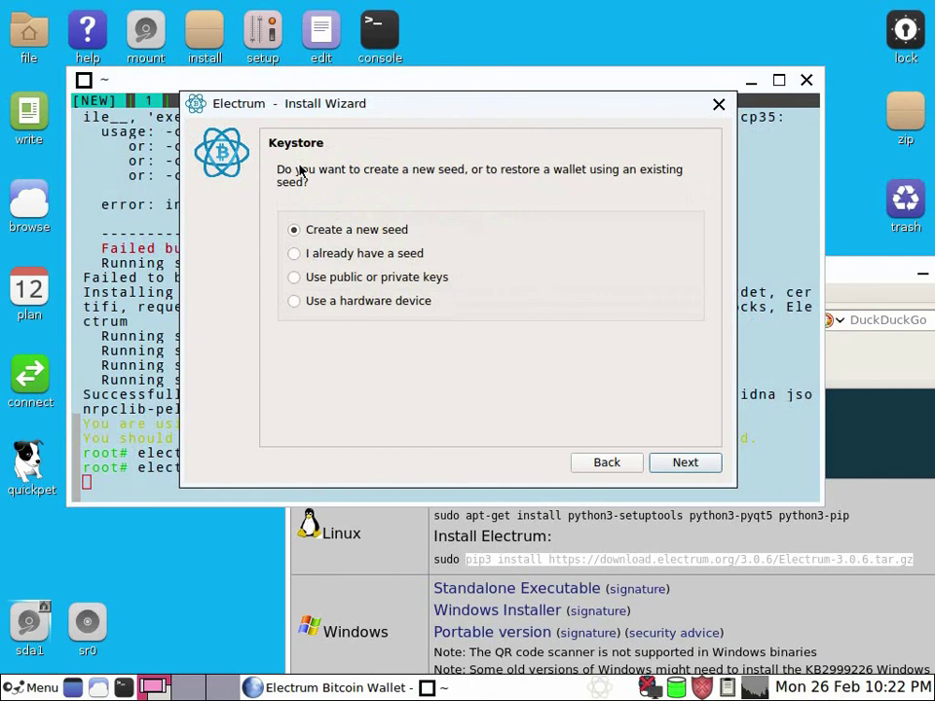
{"action": "key", "text": "Return"}
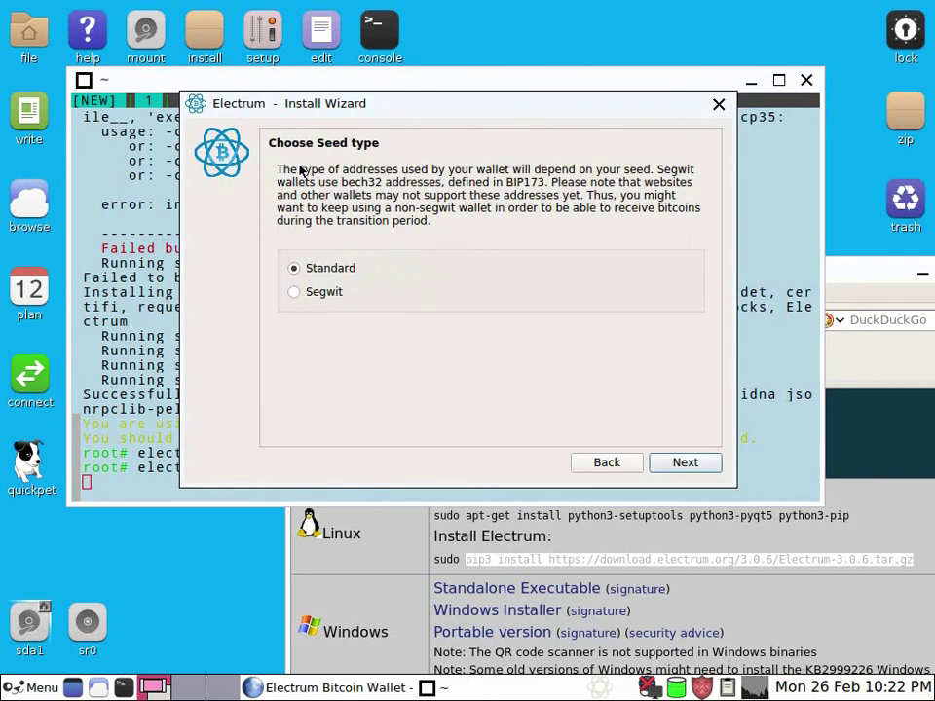